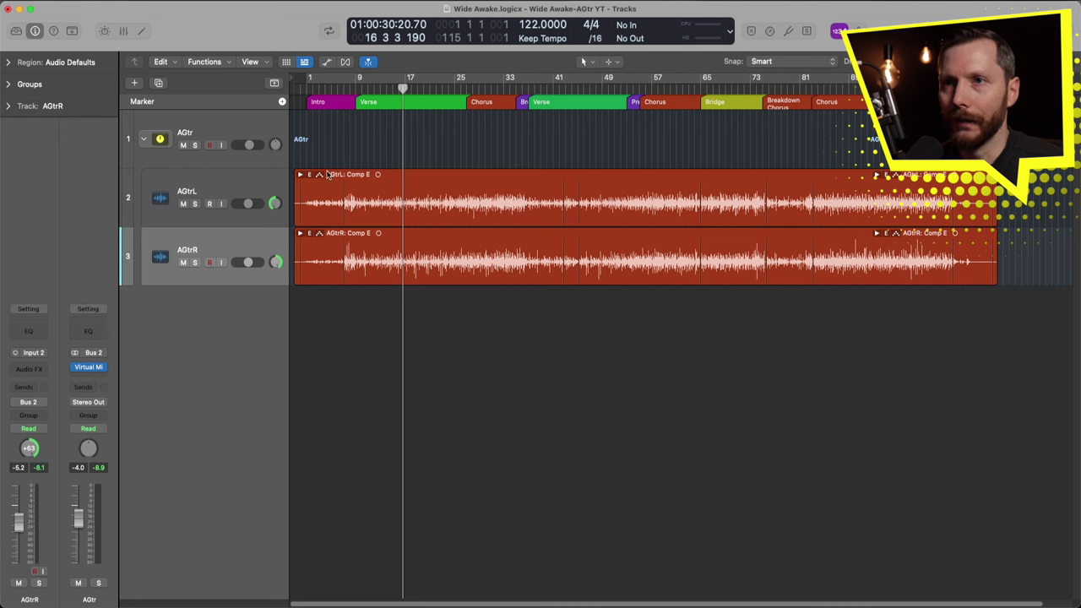
- Expand the AGtrL take folder and look through its recorded takes
click(300, 175)
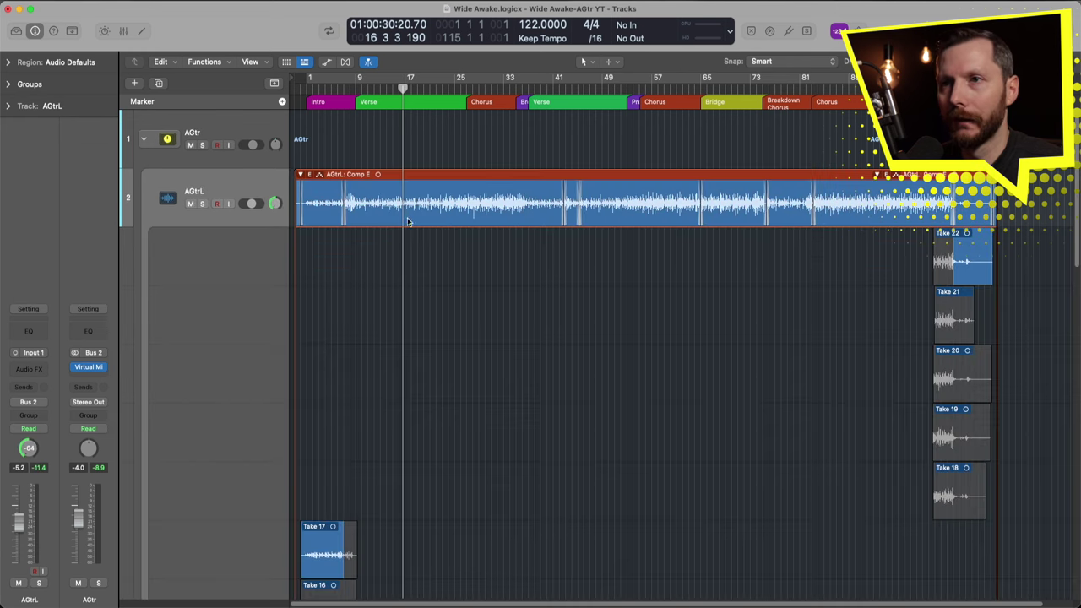
scroll(410, 210, down, 5)
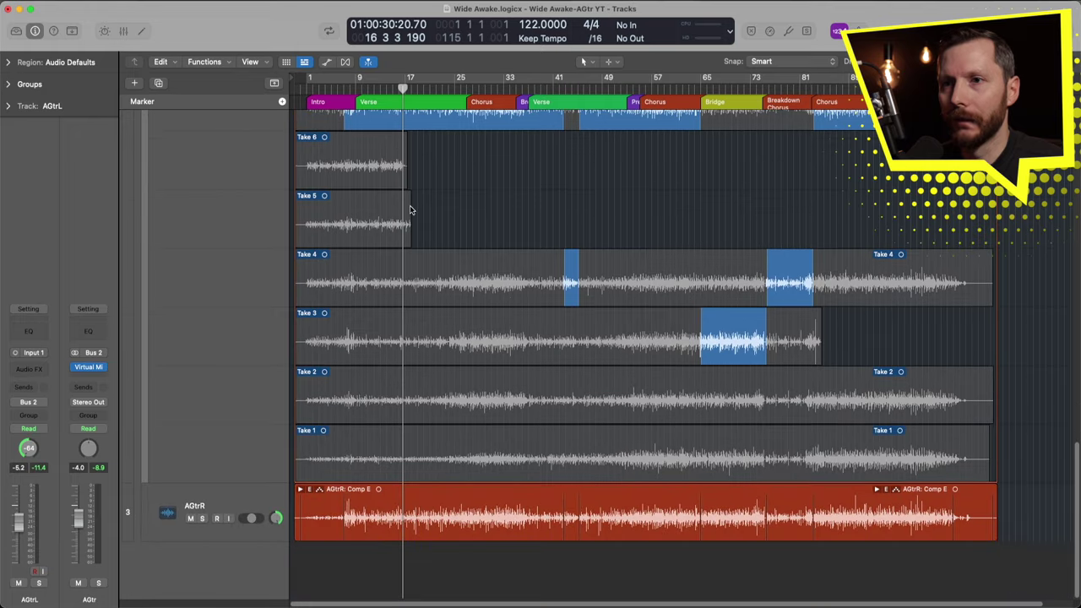
scroll(409, 209, up, 20)
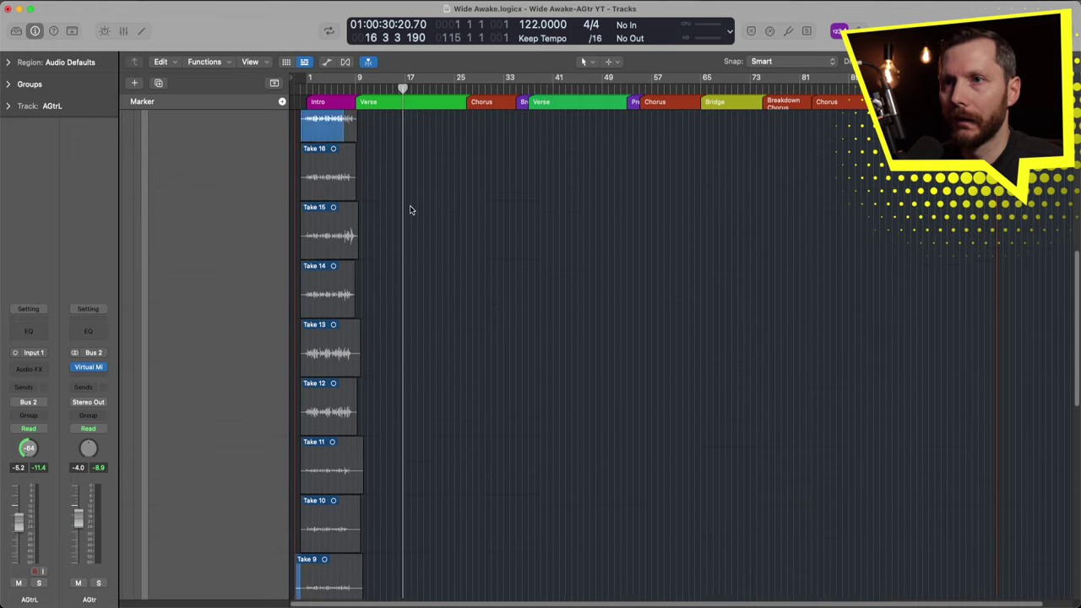
scroll(410, 210, down, 10)
scroll(409, 209, down, 10)
scroll(409, 210, up, 20)
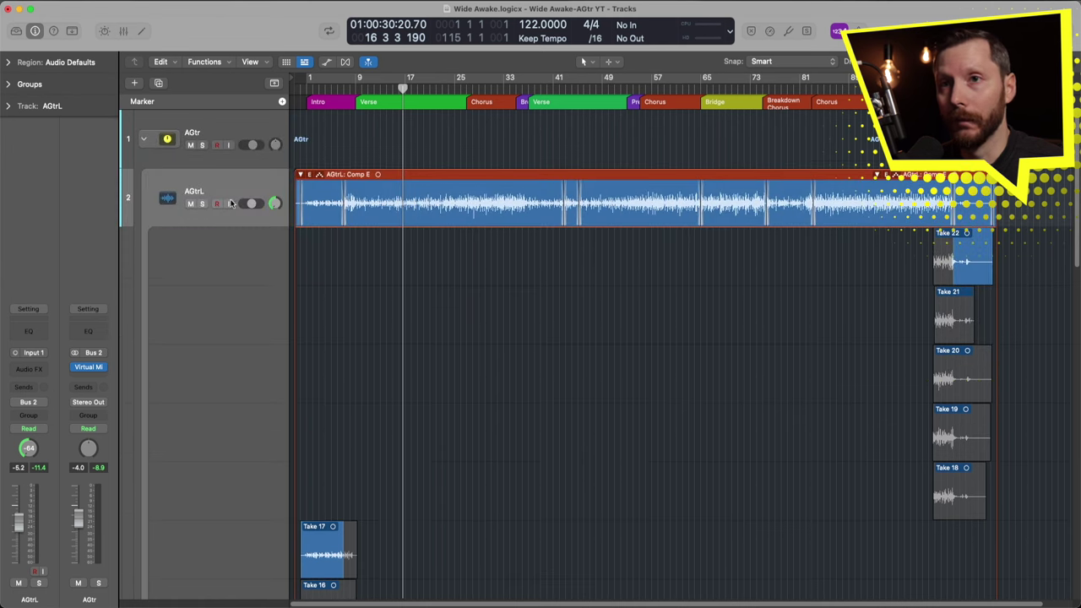
scroll(363, 195, down, 10)
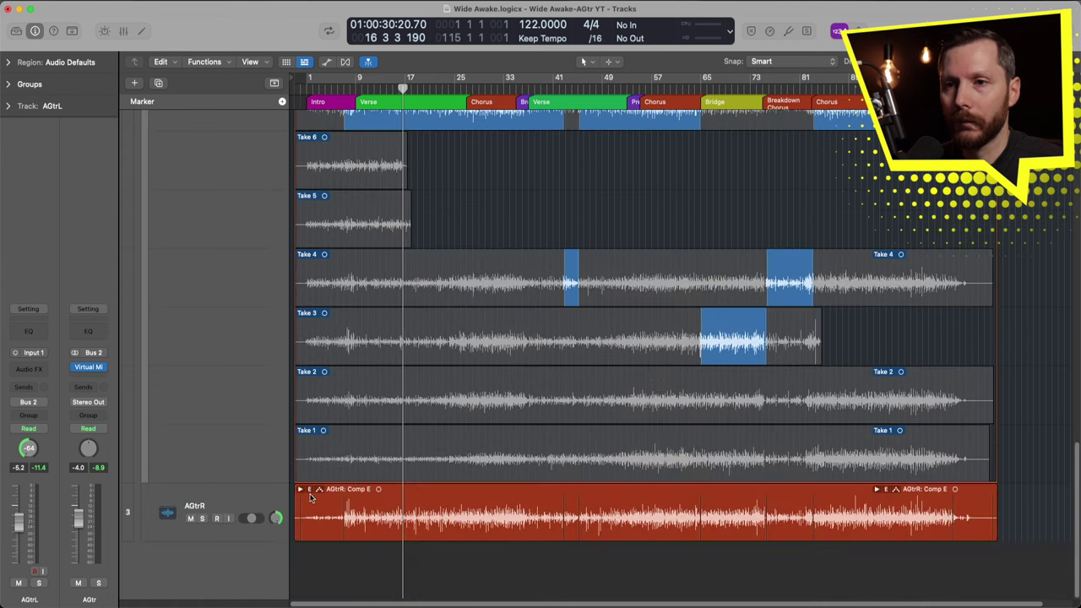
- Expand the AGtrR take folder and compare its takes with those of AGtrL
click(304, 499)
scroll(409, 454, up, 10)
scroll(408, 450, down, 10)
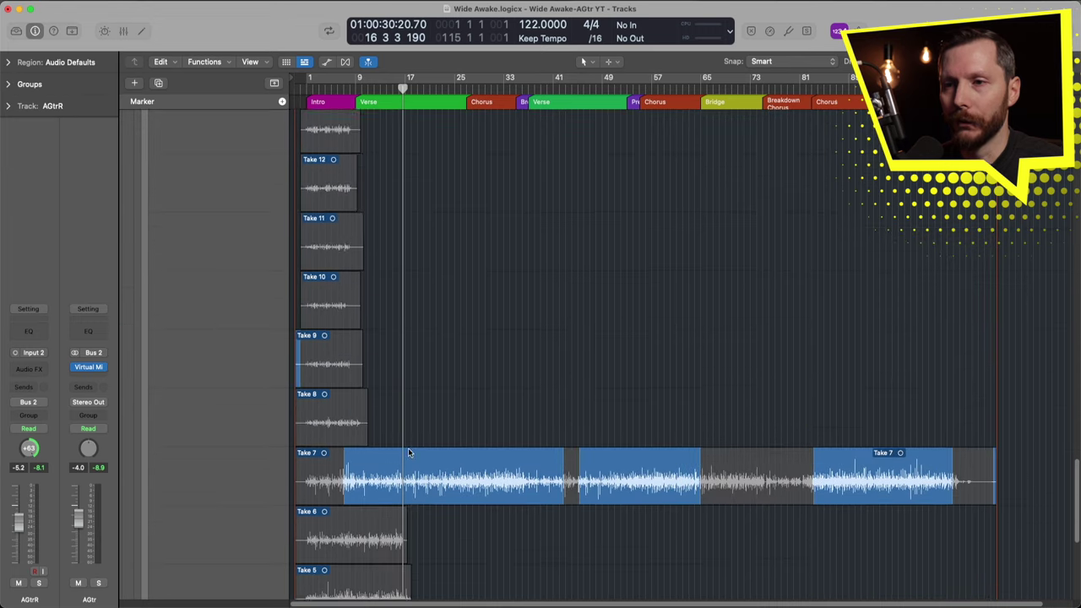
scroll(408, 450, up, 8)
scroll(406, 448, down, 5)
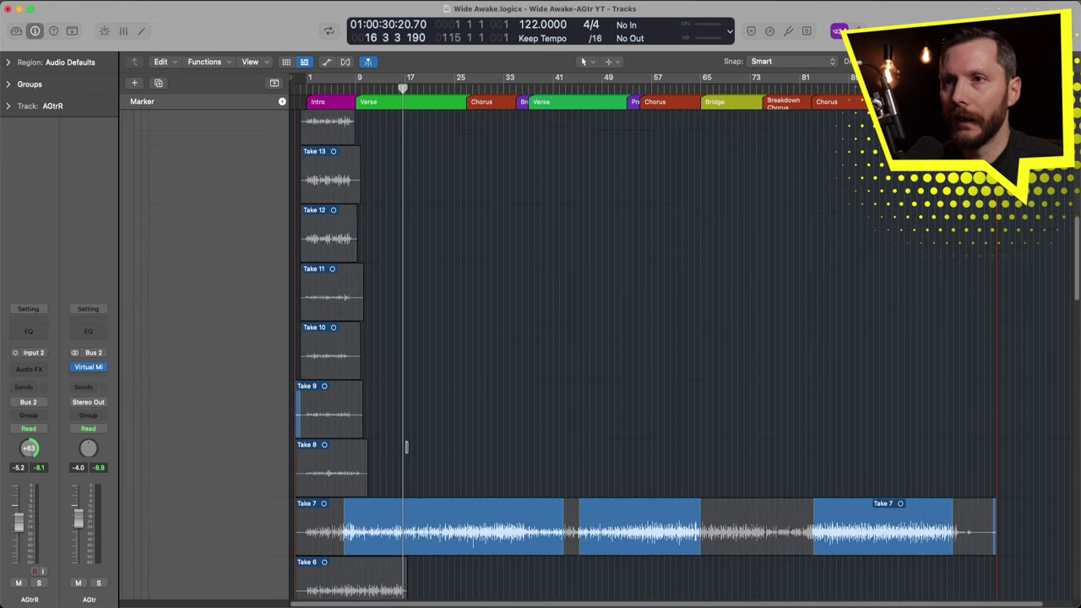
scroll(406, 448, up, 12)
scroll(406, 448, up, 5)
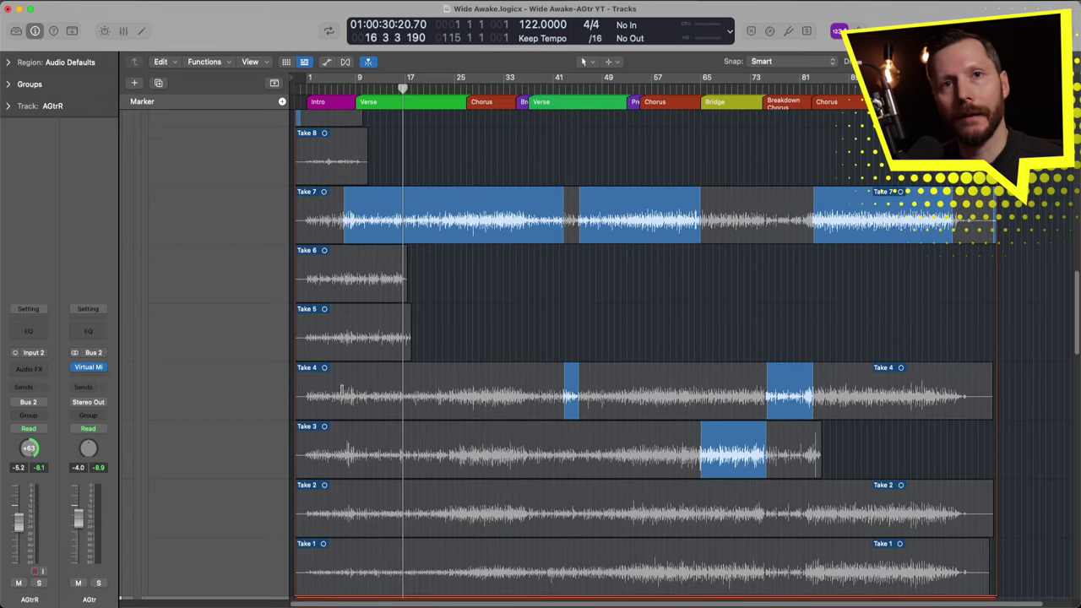
- Comp the section of Take 4 from about bar 7 to bar 29 in the AGtrL take folder
drag(347, 396, 484, 395)
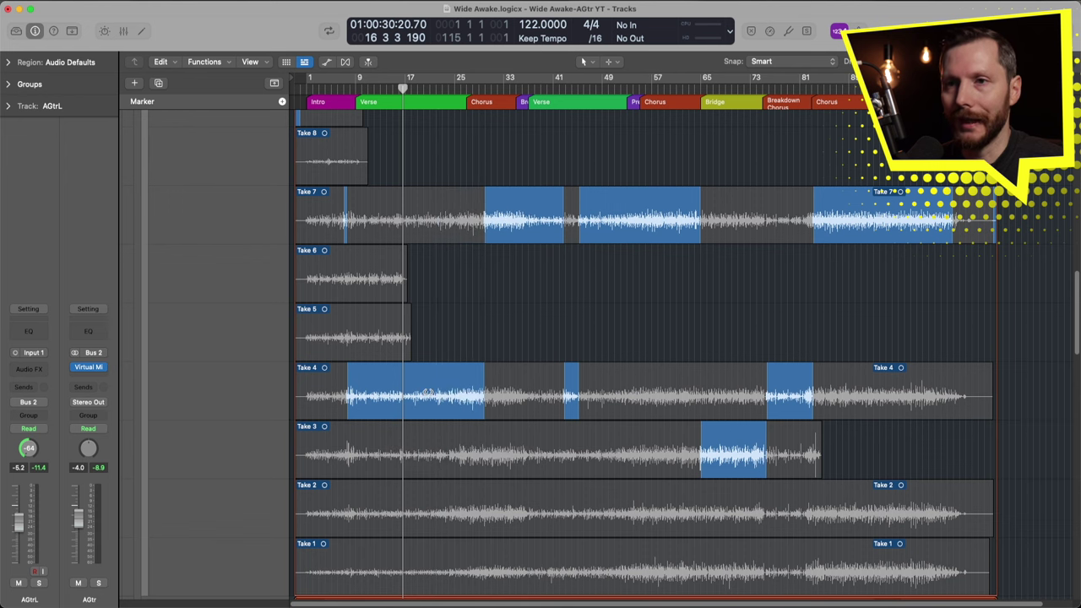
scroll(403, 395, up, 18)
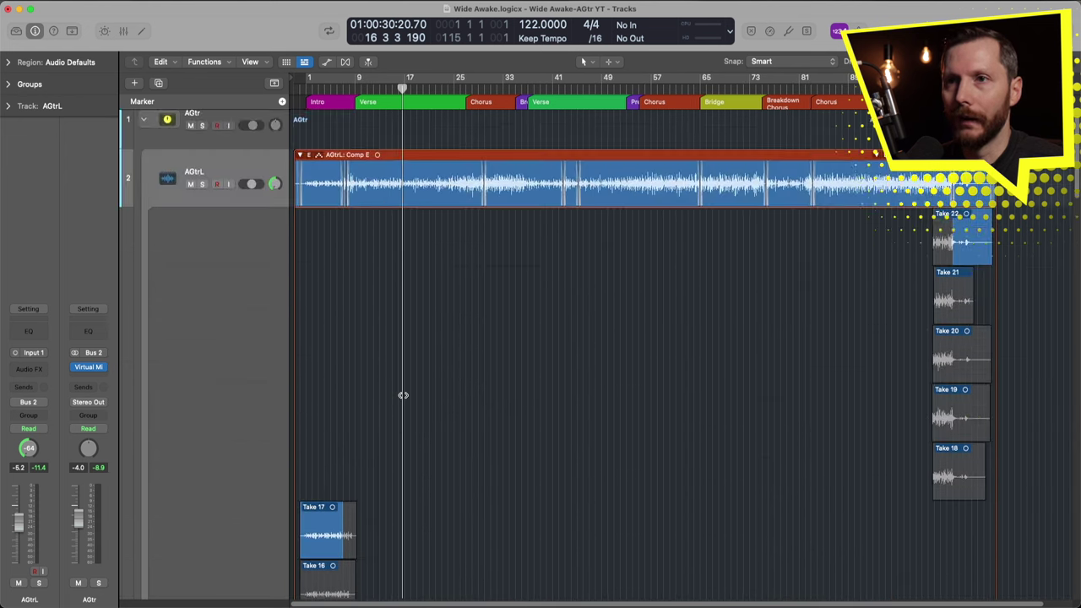
scroll(405, 466, down, 12)
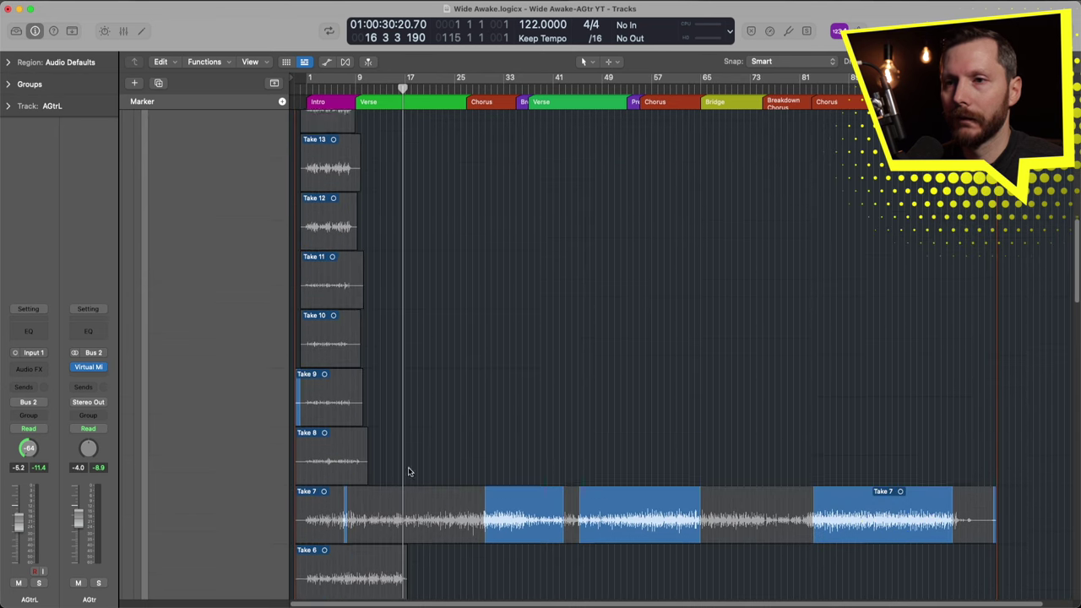
scroll(406, 467, down, 8)
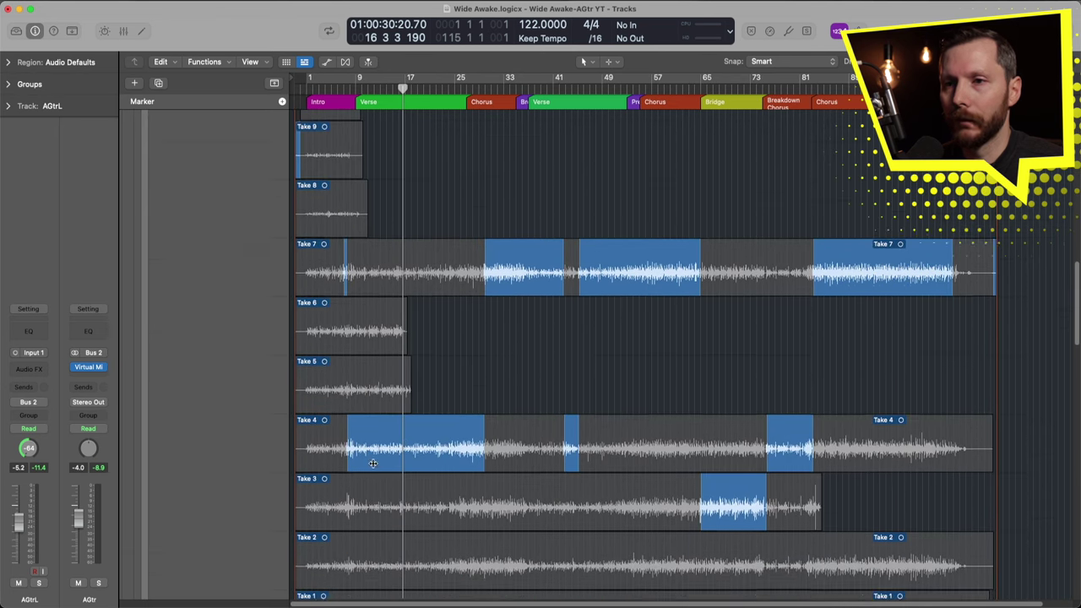
scroll(373, 463, down, 2)
- Comp Take 4 from about bar 7 to bar 27 in the AGtrR take folder and compare the edit with AGtrL
scroll(410, 495, down, 12)
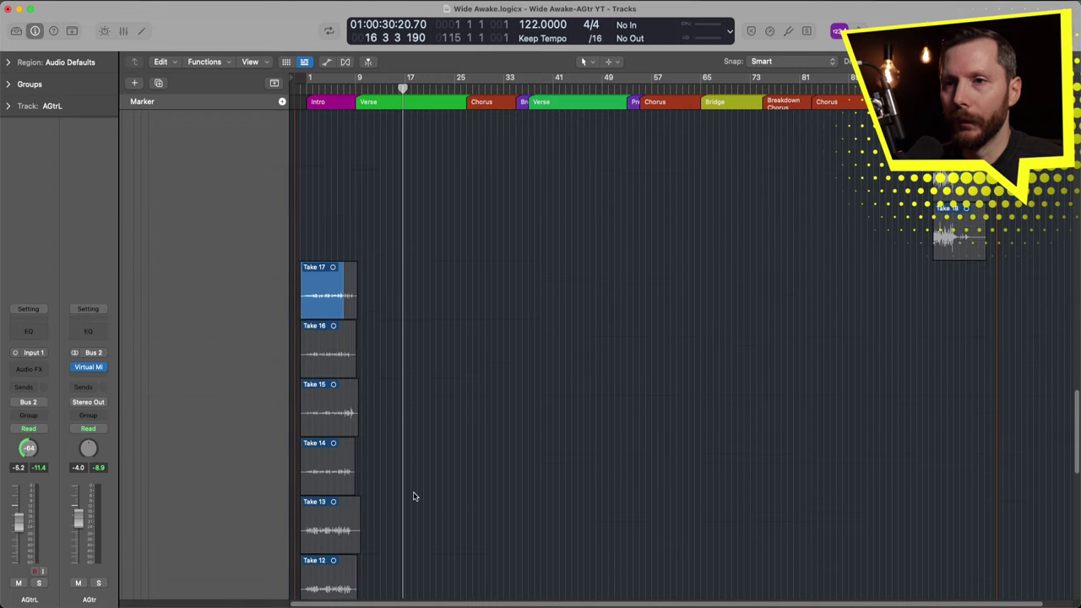
scroll(414, 496, down, 8)
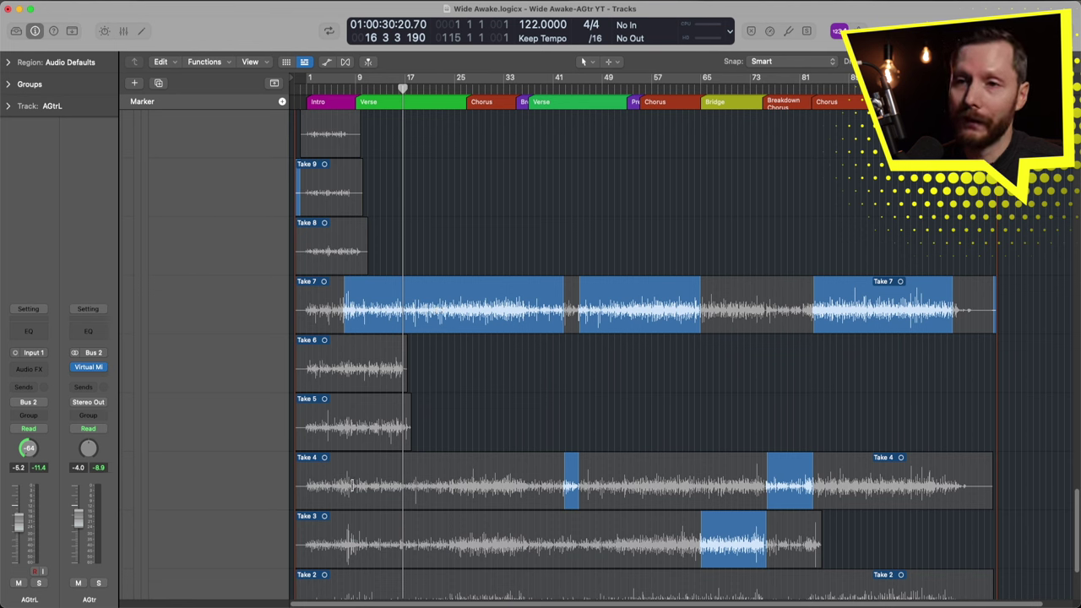
drag(347, 487, 472, 488)
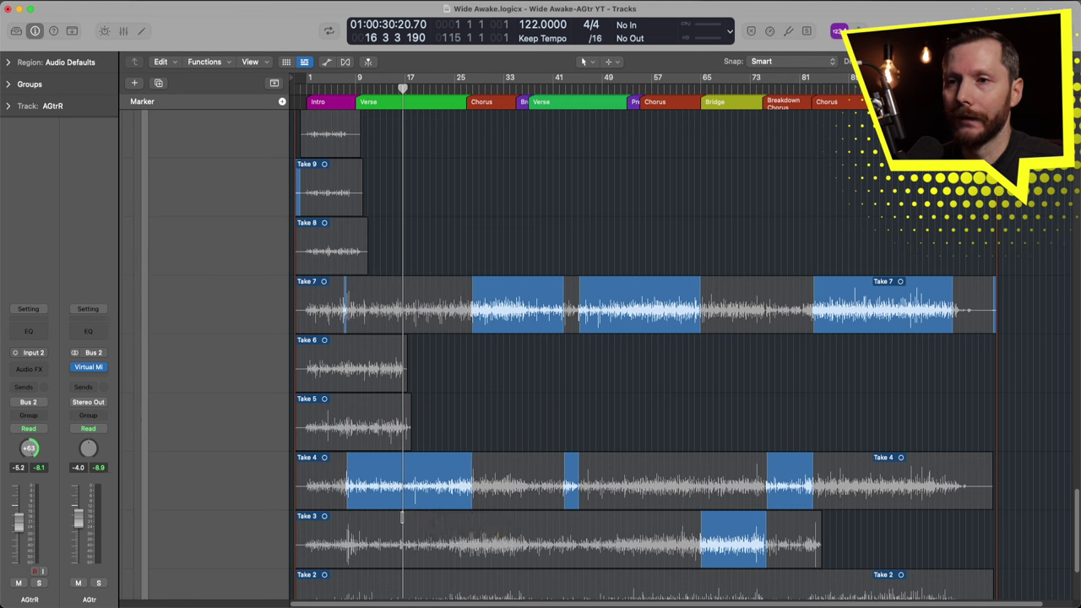
scroll(387, 507, up, 10)
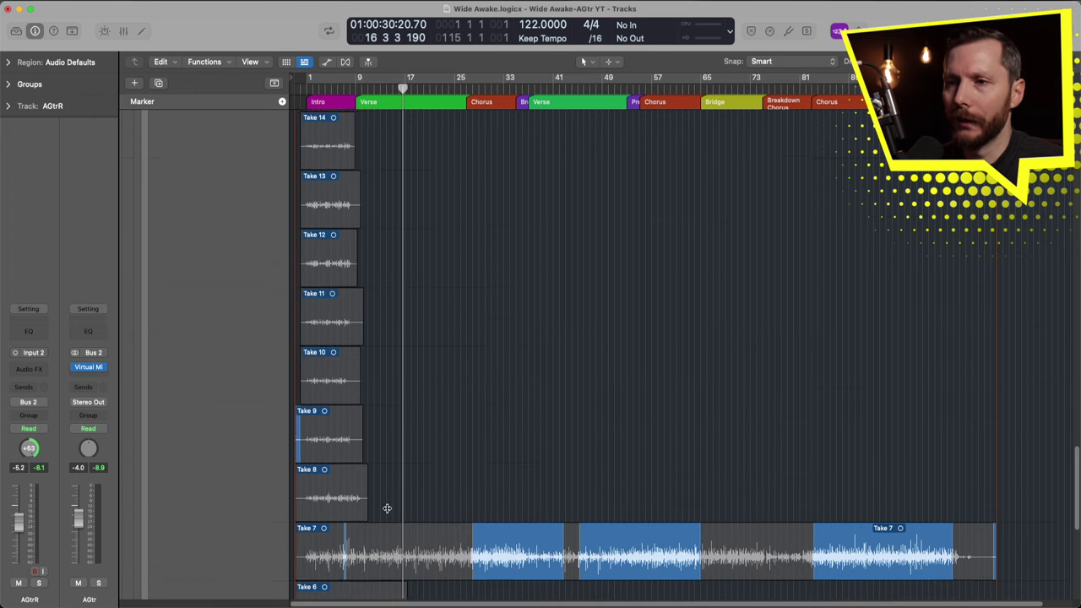
scroll(386, 508, down, 14)
scroll(388, 509, up, 5)
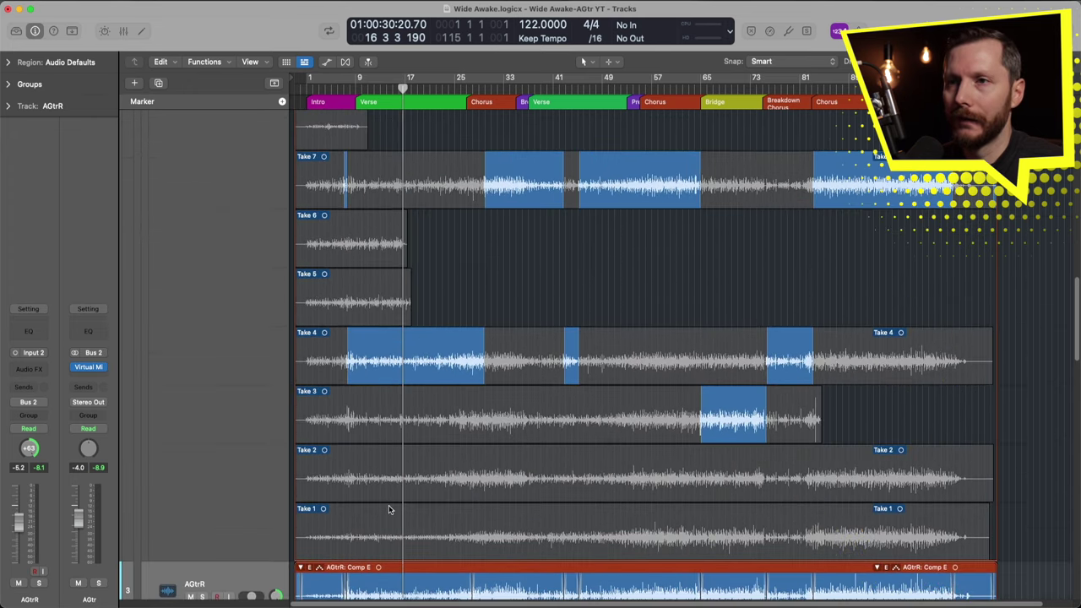
scroll(388, 509, up, 4)
scroll(389, 509, down, 10)
scroll(388, 509, up, 10)
scroll(390, 508, down, 5)
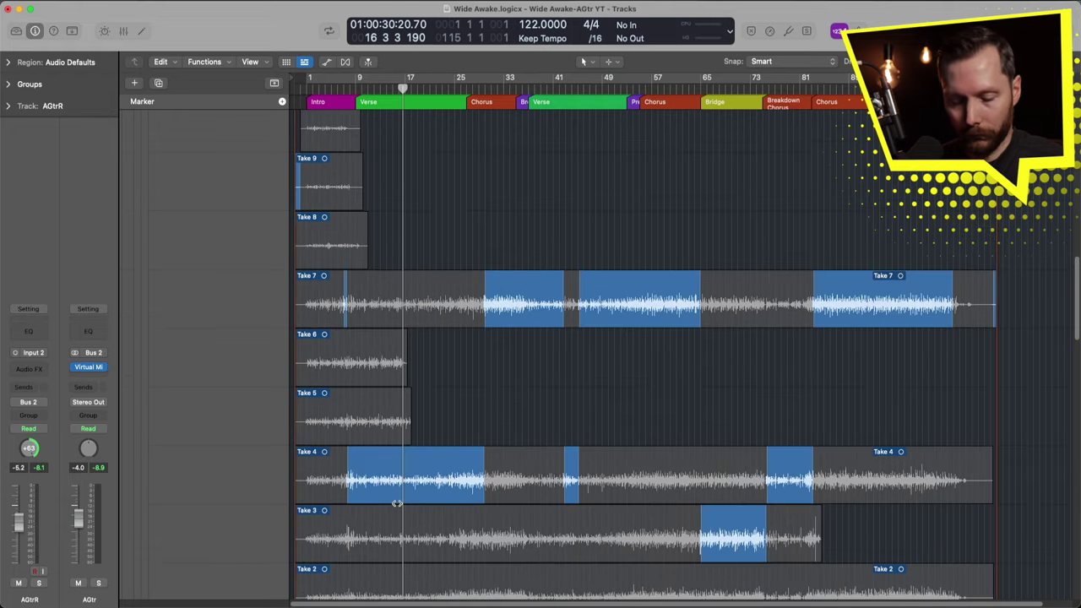
- Undo the Take 4 comp selections on both AGtrL and AGtrR and check both take folders
super+click(397, 503)
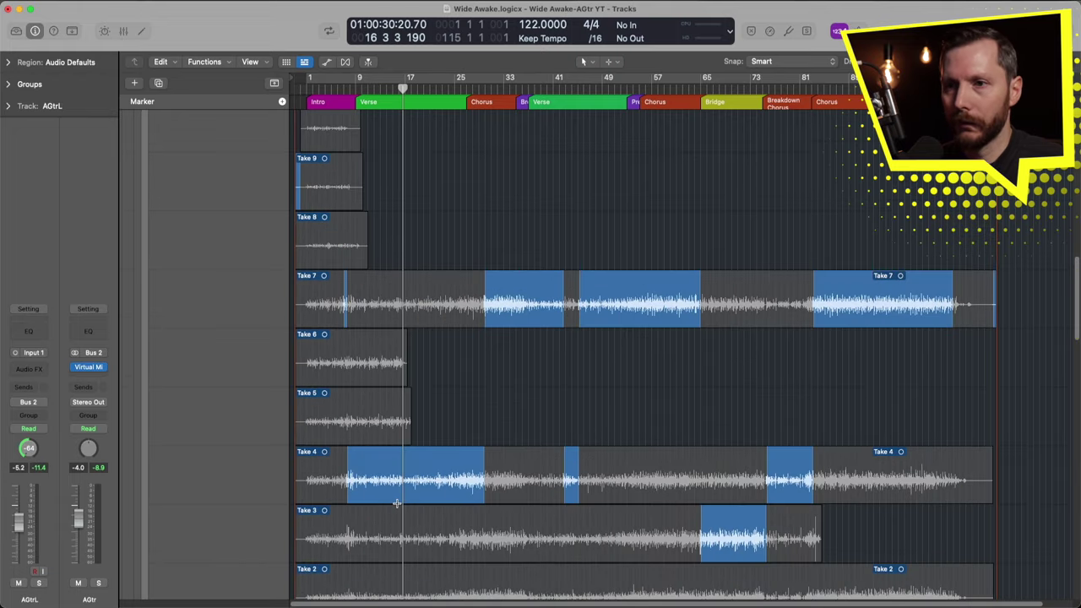
key(super+z)
scroll(397, 504, down, 15)
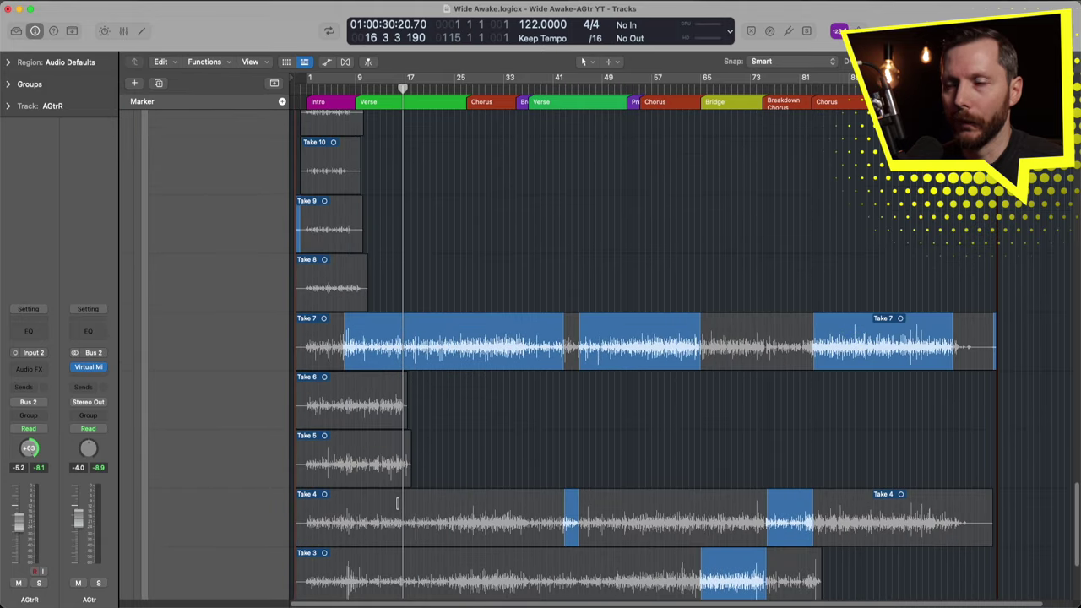
scroll(400, 478, up, 10)
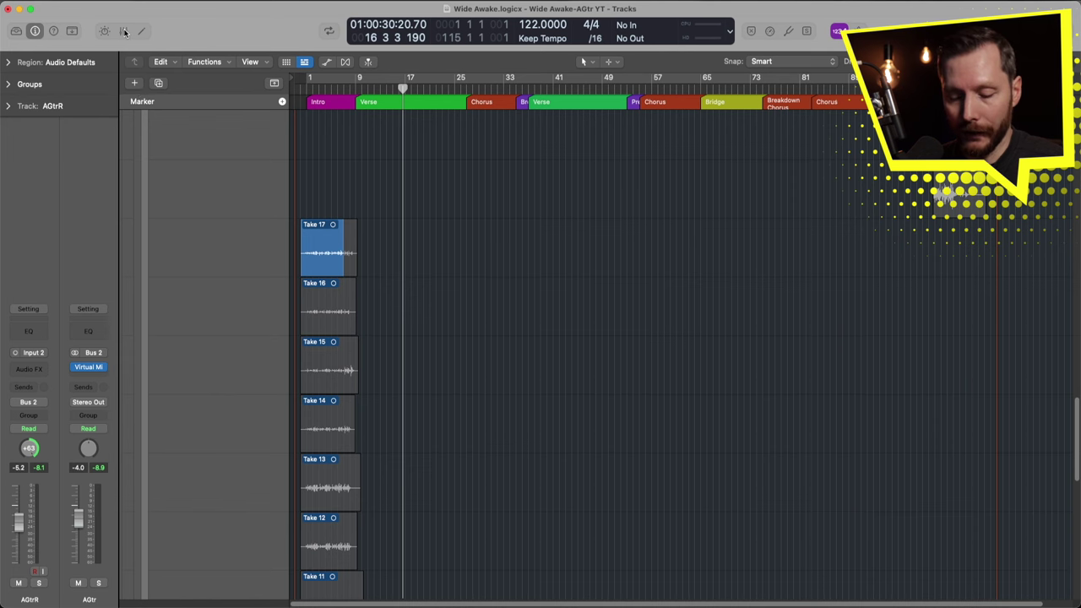
- Show the Mixer, select the AGtrL and AGtrR channel strips together, and assign them to Group 1
click(124, 31)
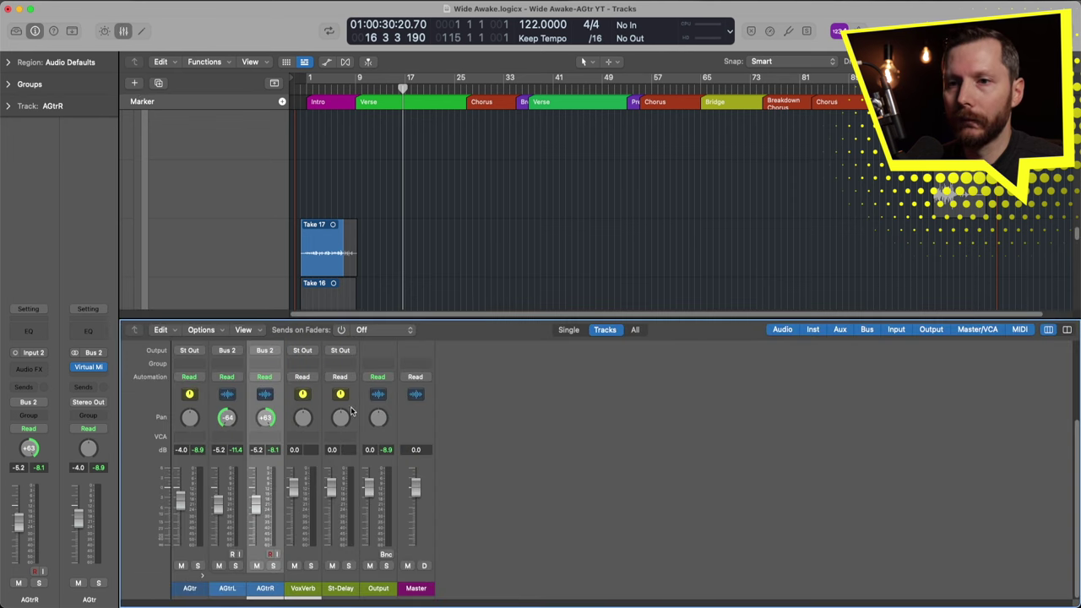
click(228, 589)
click(255, 590)
click(238, 591)
click(255, 591)
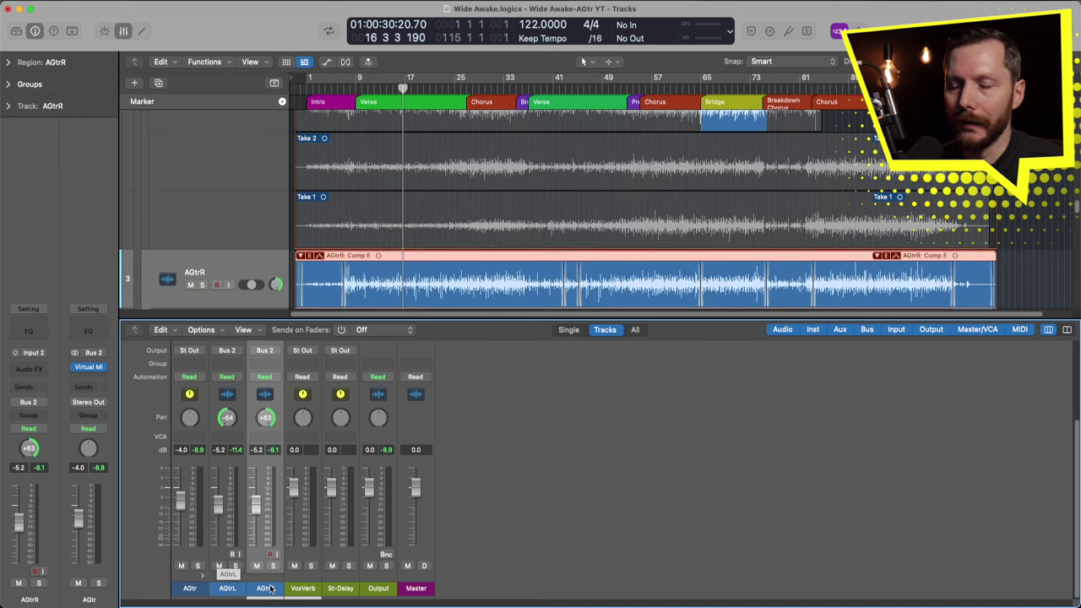
click(240, 590)
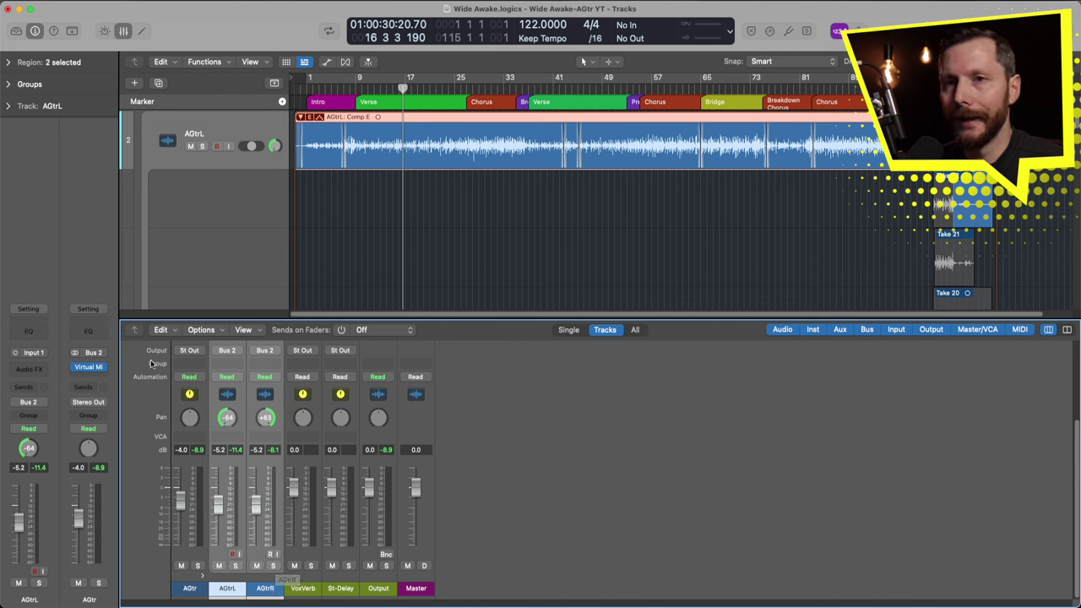
click(227, 363)
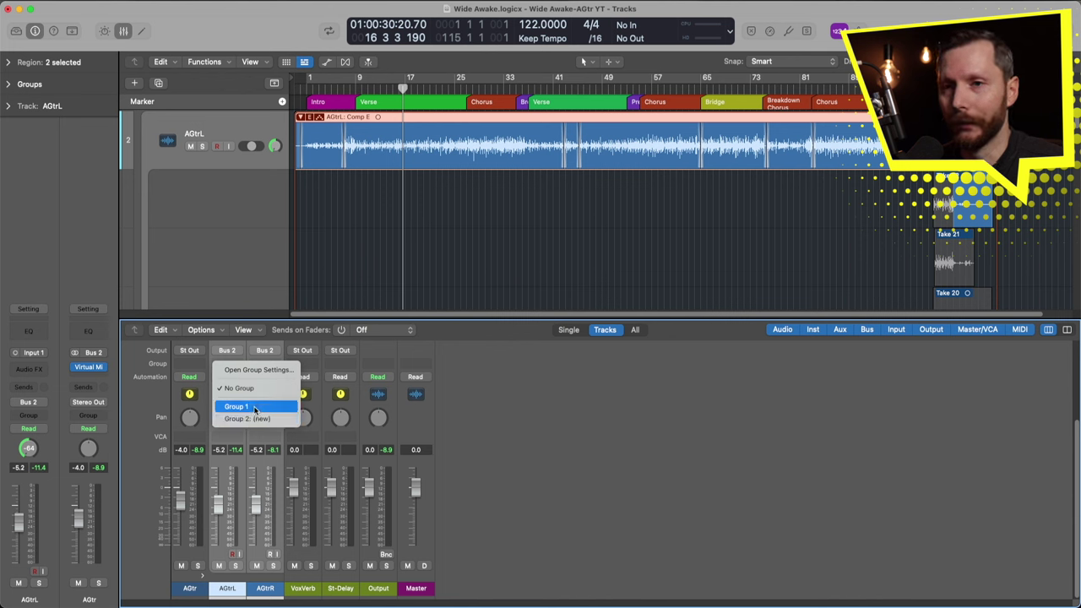
click(254, 408)
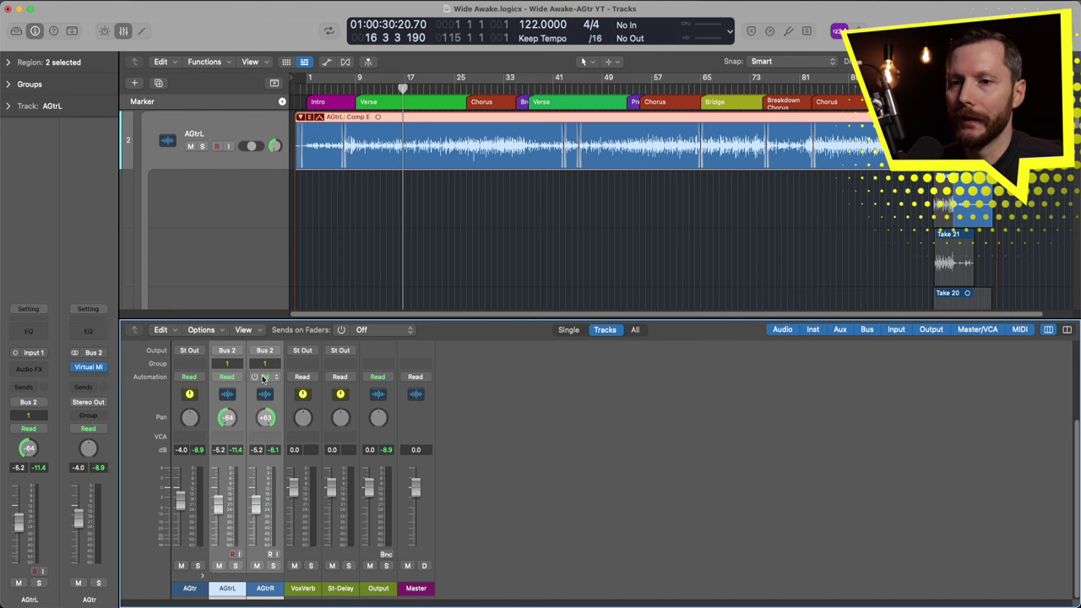
- Select only the AGtrL channel strip and expand the Groups settings in the inspector
click(236, 591)
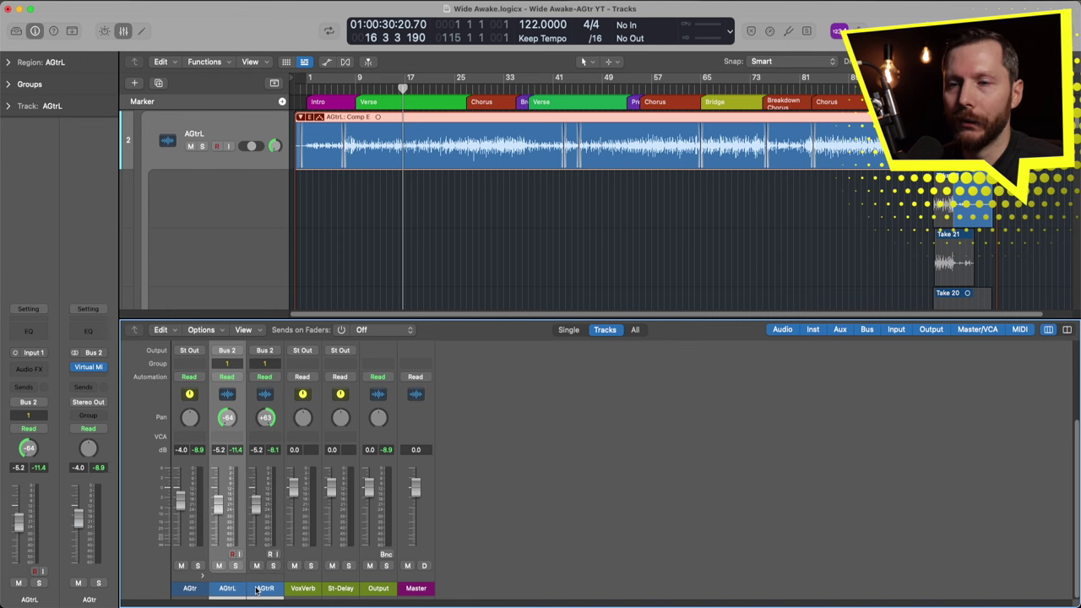
click(258, 591)
click(230, 591)
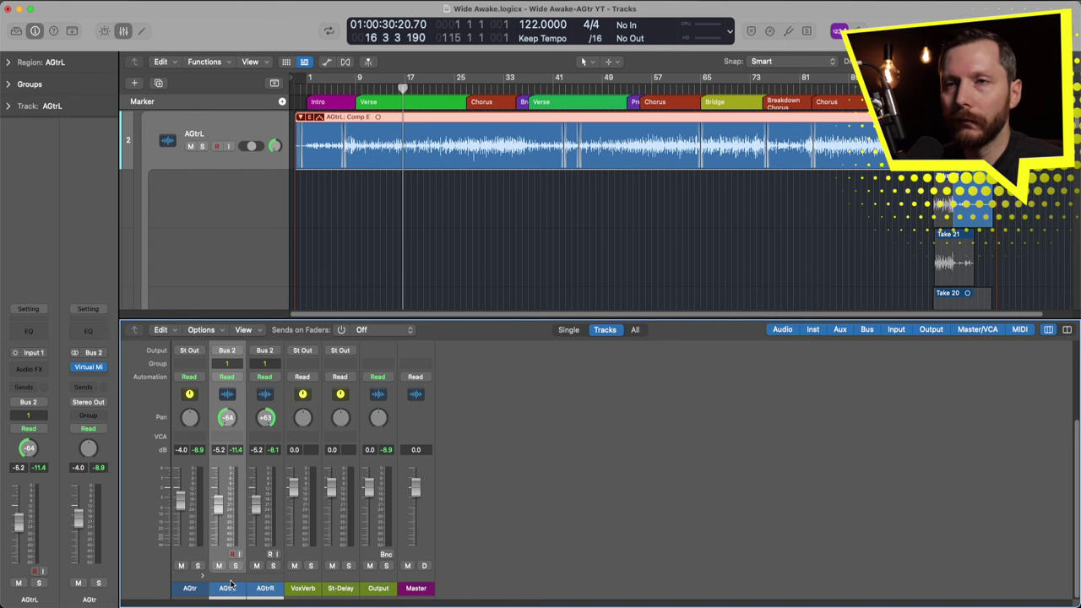
click(9, 86)
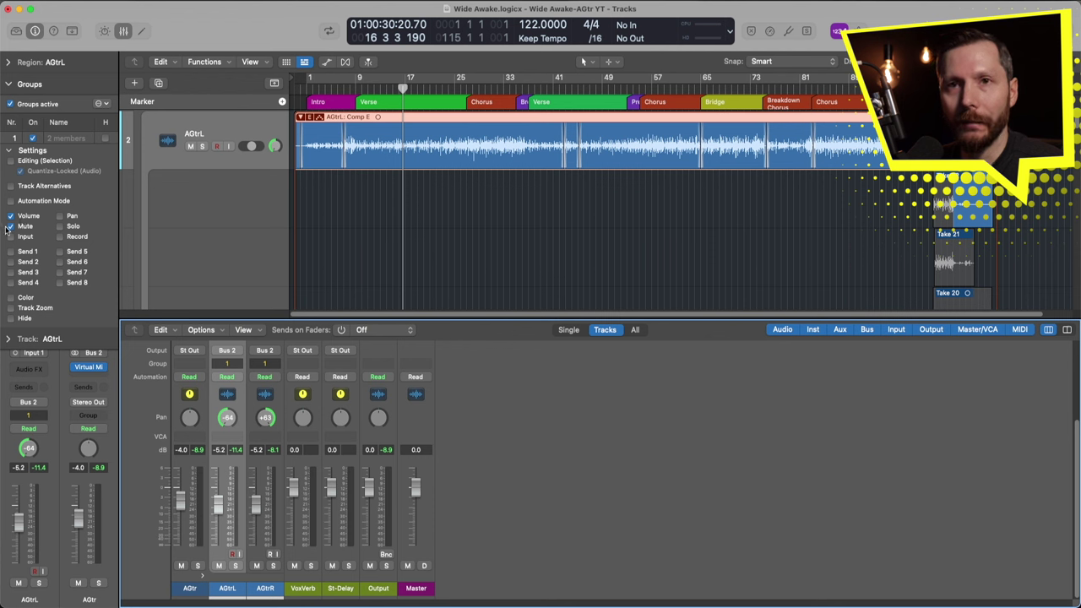
- Test the group link by raising the AGtrL fader to -2.2 dB and toggling its mute on and off
mouse_move(217, 507)
mouse_down()
mouse_move(217, 534)
mouse_move(218, 494)
mouse_up()
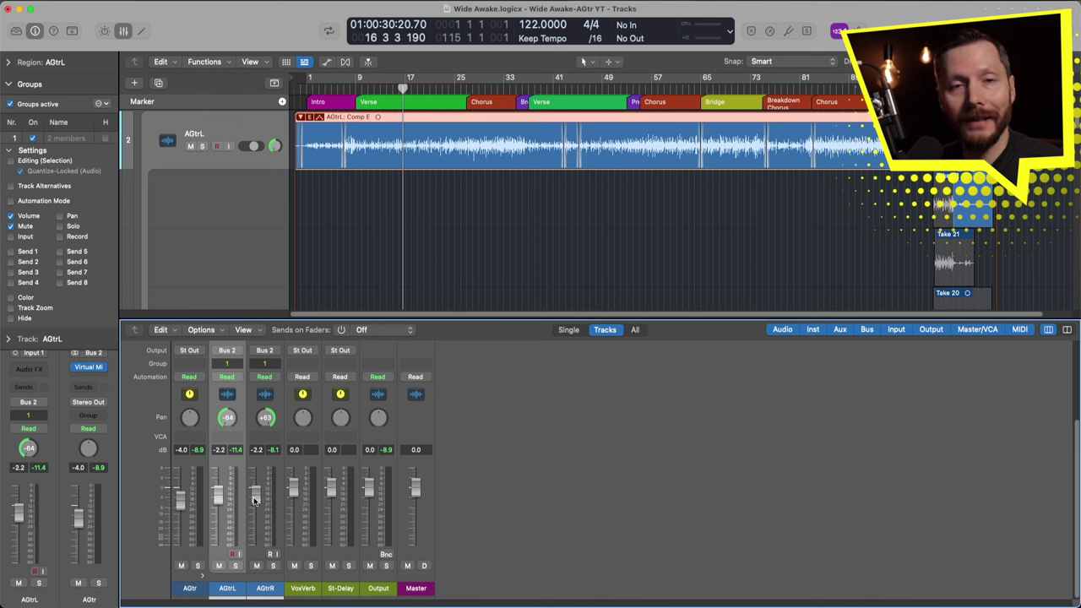
click(219, 566)
click(219, 566)
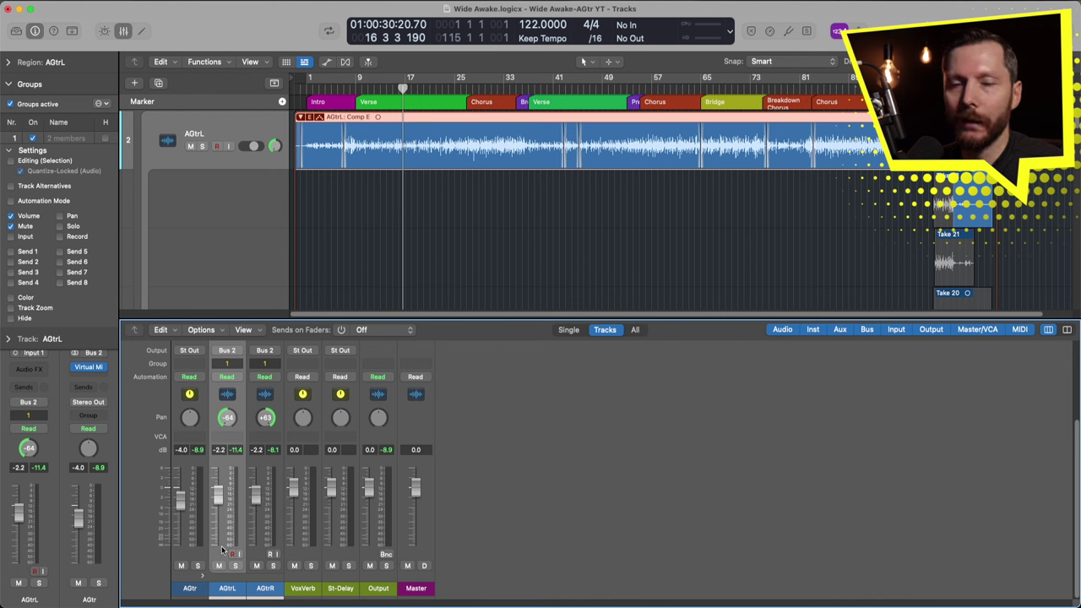
- Disable the group's Volume and Mute linking, test the AGtrL fader on its own, and reset both guitar faders to 0.0 dB
click(12, 216)
mouse_move(218, 504)
mouse_down()
mouse_move(218, 519)
mouse_move(217, 481)
mouse_move(207, 511)
mouse_up()
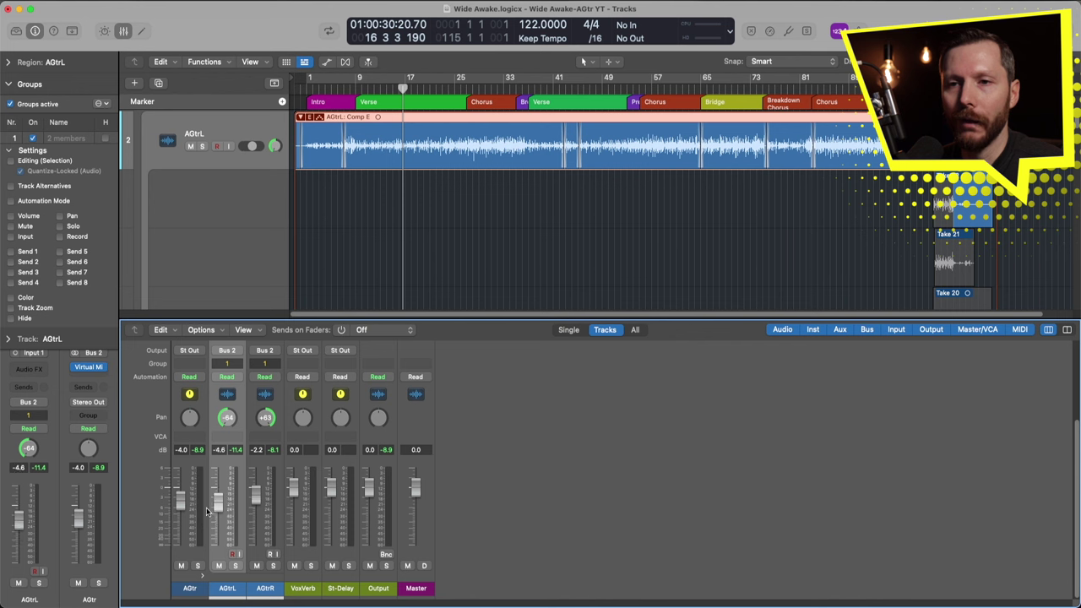
alt+click(215, 500)
alt+click(255, 495)
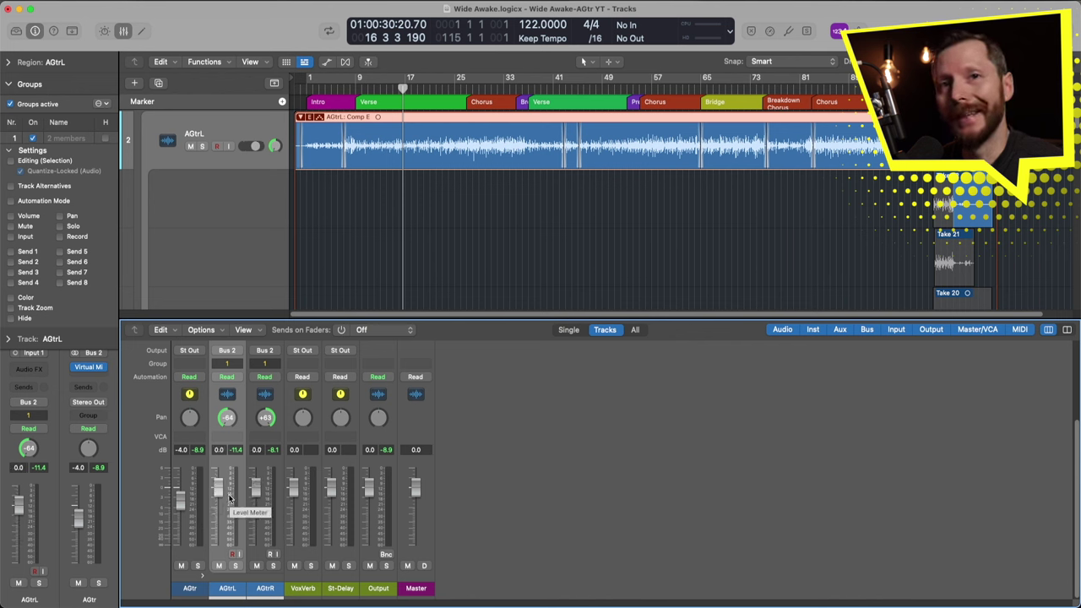
- Enable Editing (Selection) with Quantize-Locked (Audio) for Group 1 and hide the Mixer to return to the takes
click(10, 160)
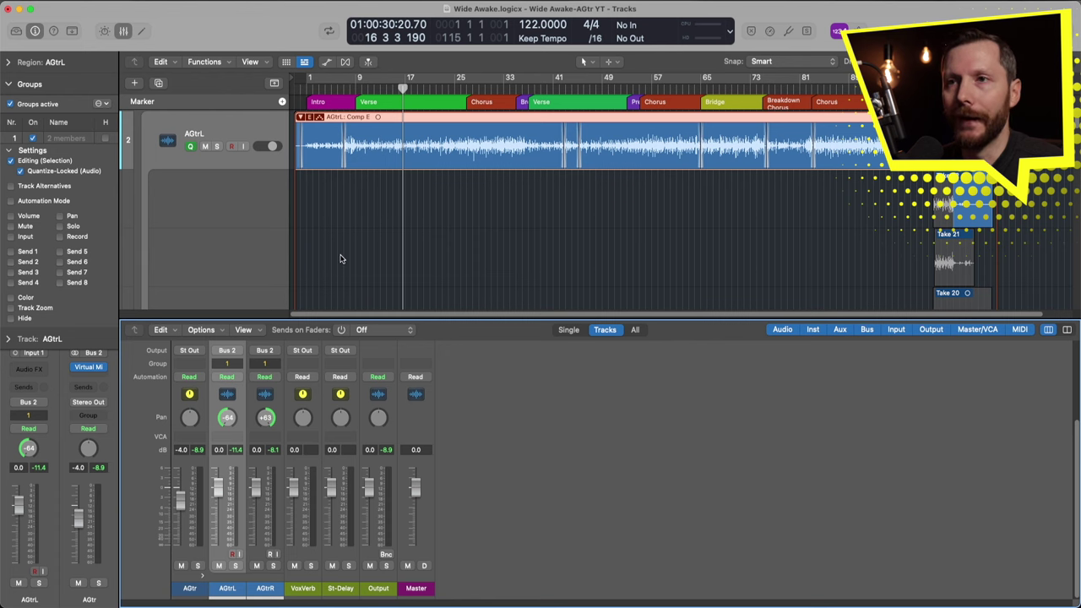
key(x)
scroll(341, 262, down, 8)
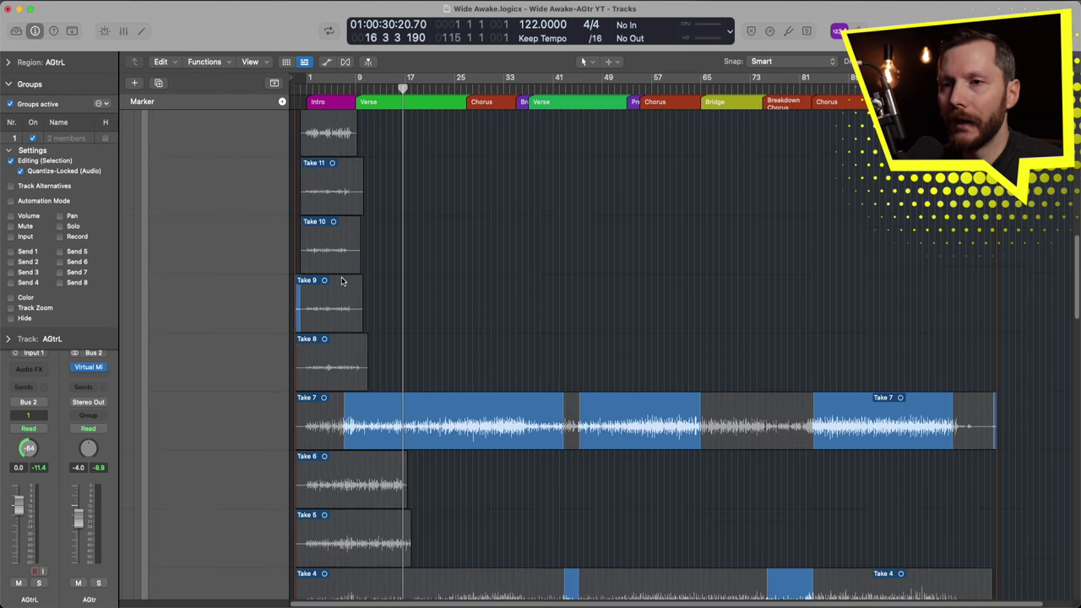
- Extend AGtrL's first Take 4 comp selection back to the start of the Intro and check AGtrR's takes for the same edit
scroll(341, 280, down, 5)
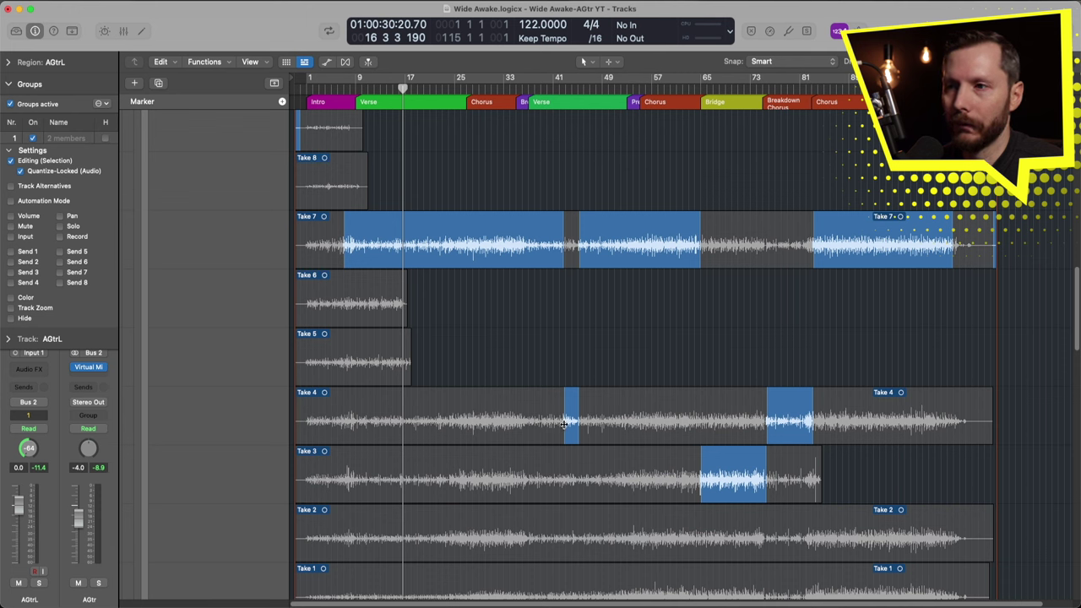
drag(563, 423, 336, 421)
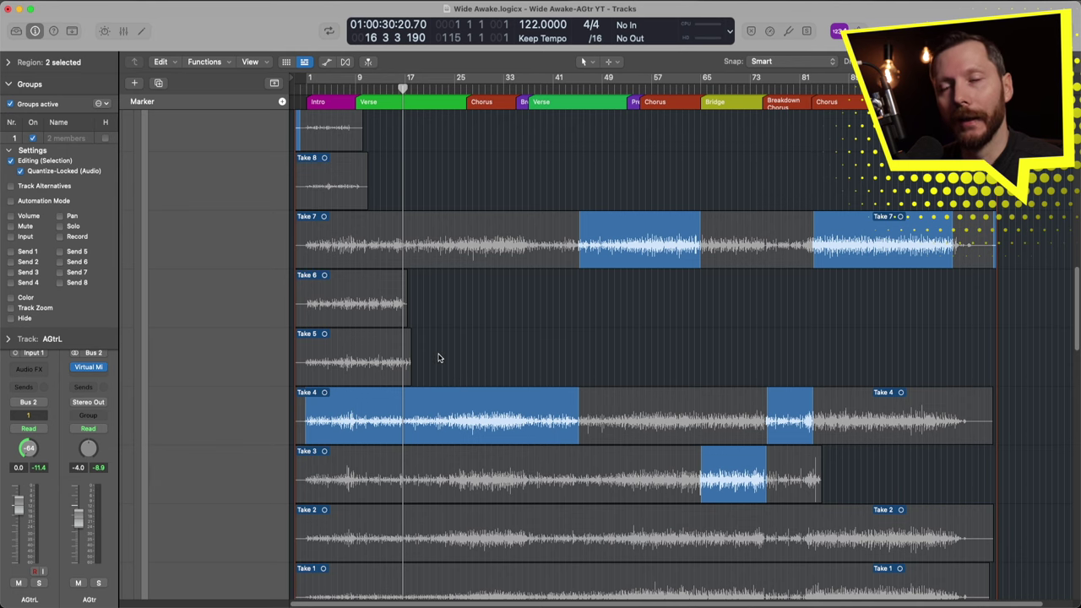
scroll(437, 356, down, 5)
scroll(437, 355, down, 15)
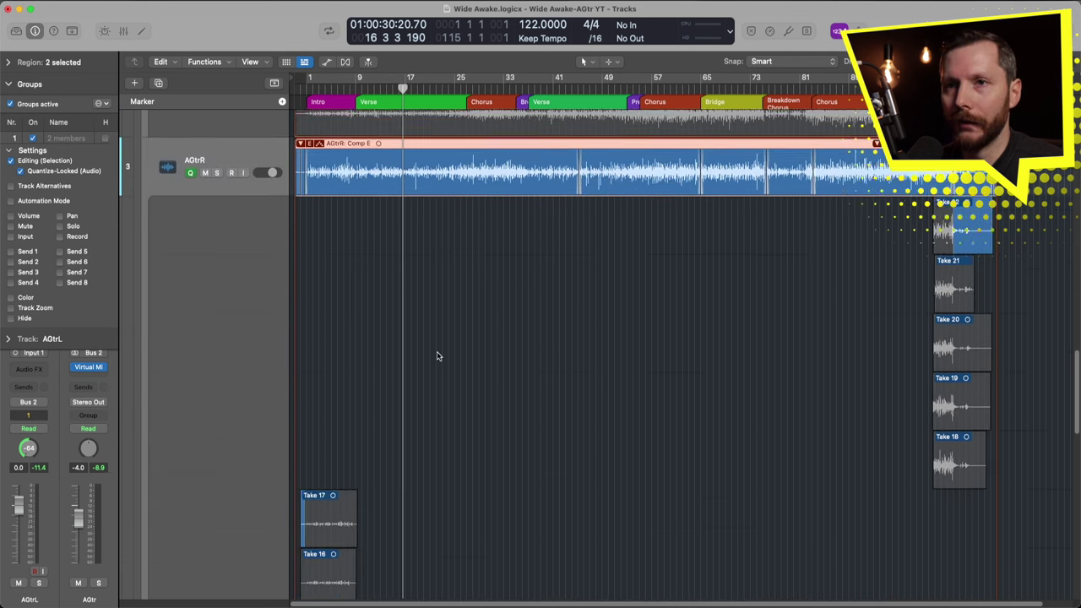
scroll(436, 355, down, 4)
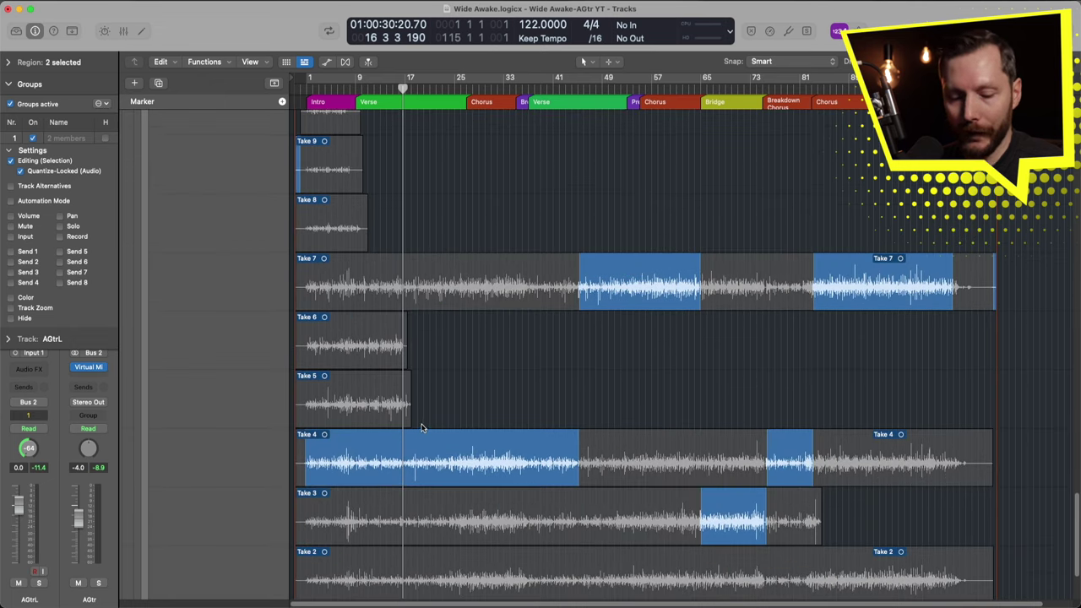
- Recomp the AGtrL takes, swiping Take 3 from about bar 20 to 46 and Take 2 from about bar 37 to 57
key(super+Up)
key(super+Up)
key(super+Up)
key(super+Up)
key(super+Up)
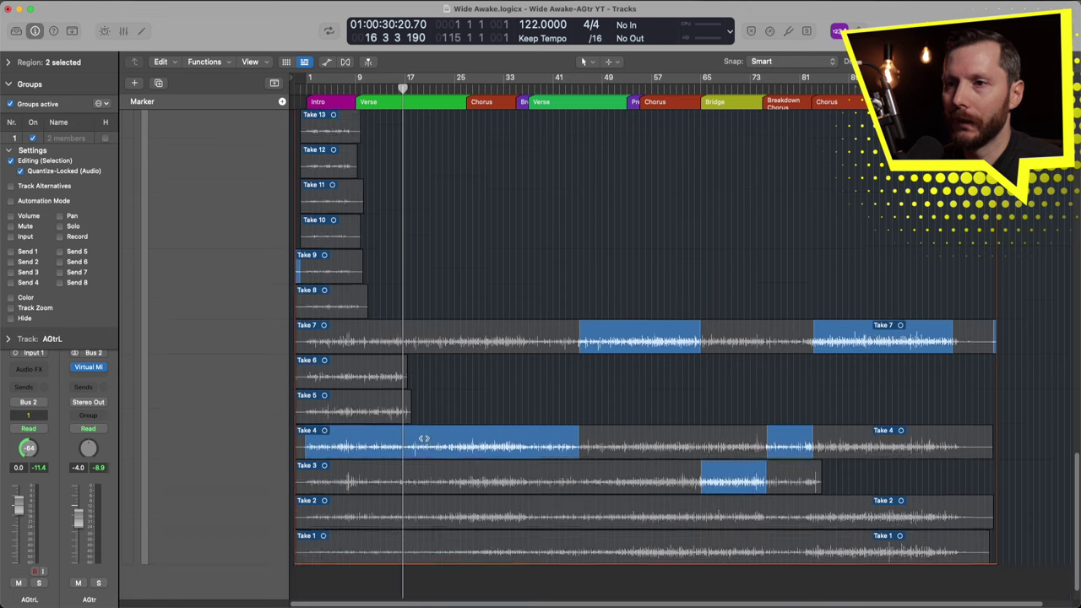
key(super+Up)
key(super+Up)
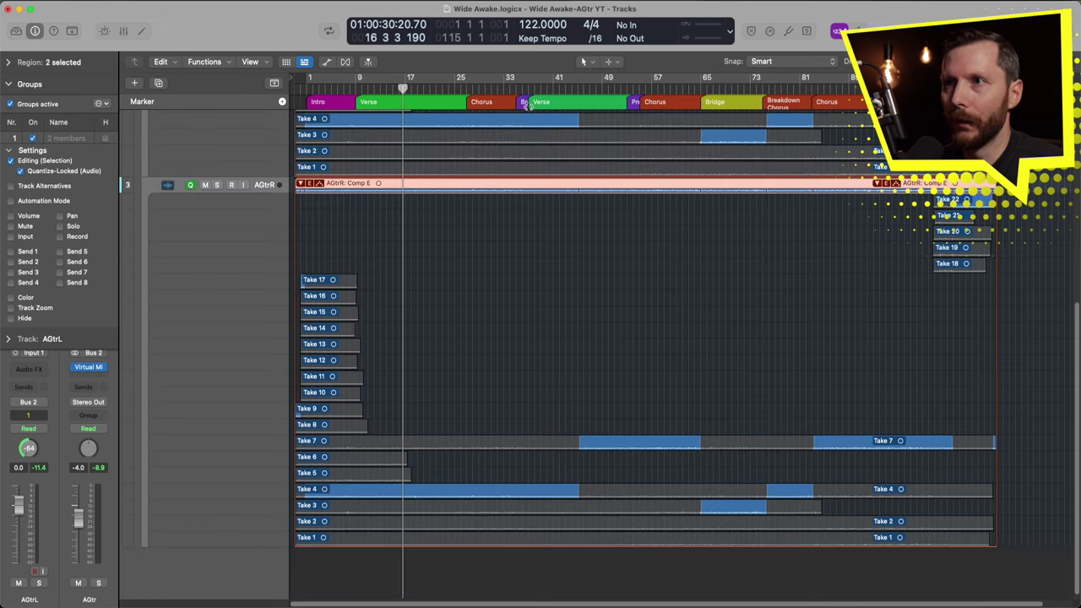
mouse_move(578, 122)
mouse_down()
mouse_move(379, 125)
mouse_move(589, 137)
mouse_up()
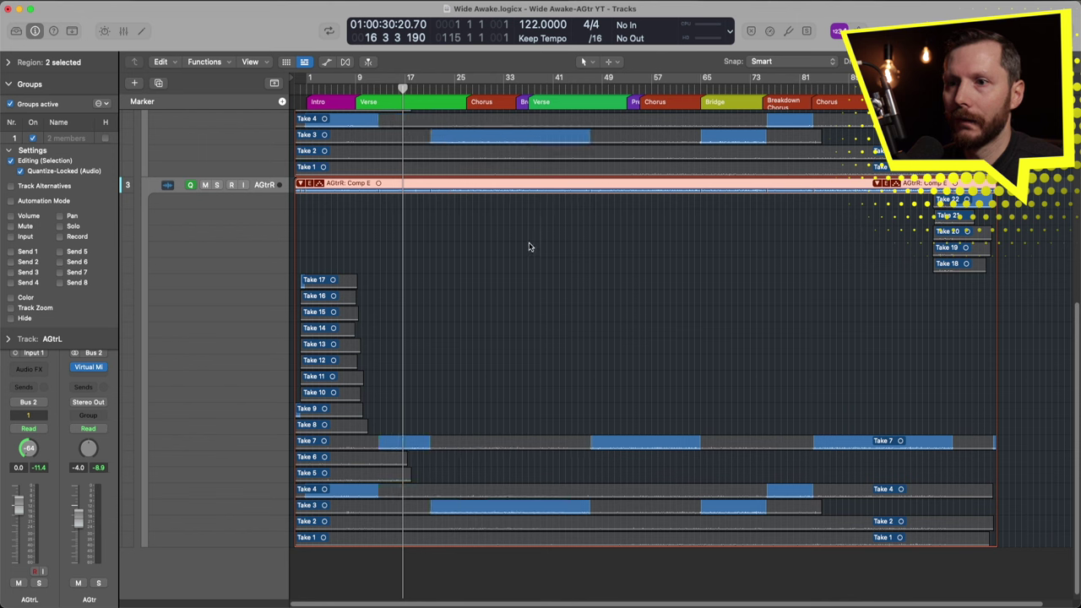
drag(655, 151, 532, 151)
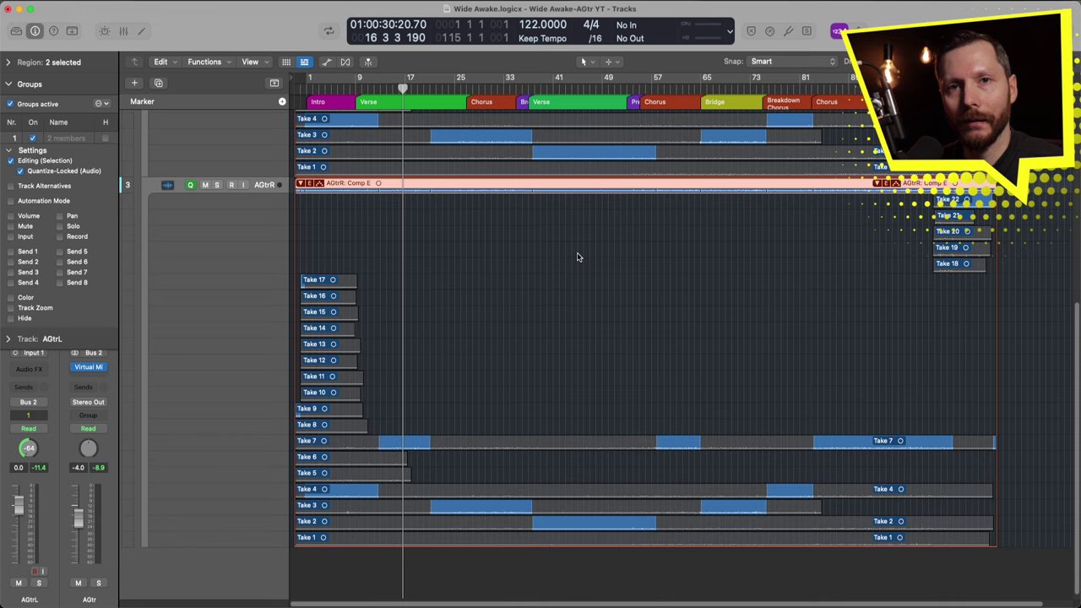
- Flatten Comp E of the AGtrL take folder into separate regions and clear the region selection
scroll(577, 257, up, 3)
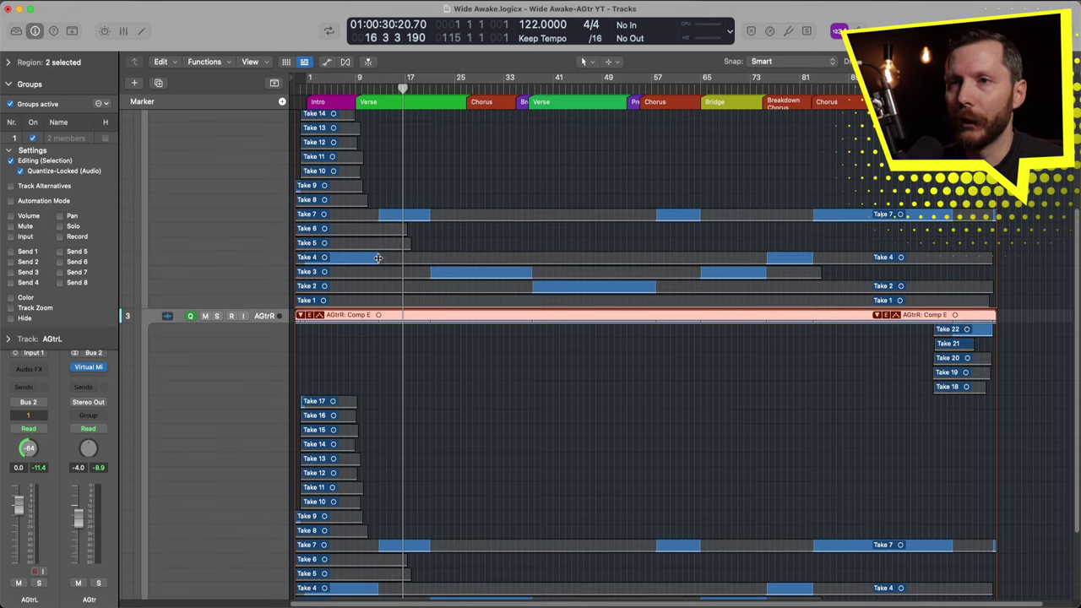
key(super+Up)
key(super+Up)
key(super+Up)
key(super+Up)
key(super+Up)
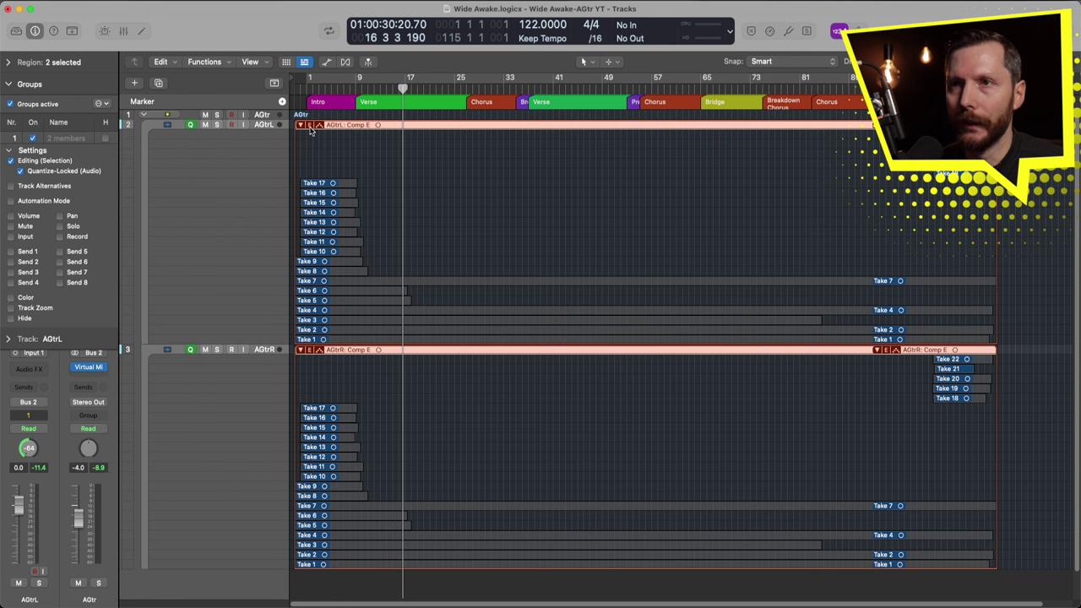
click(310, 127)
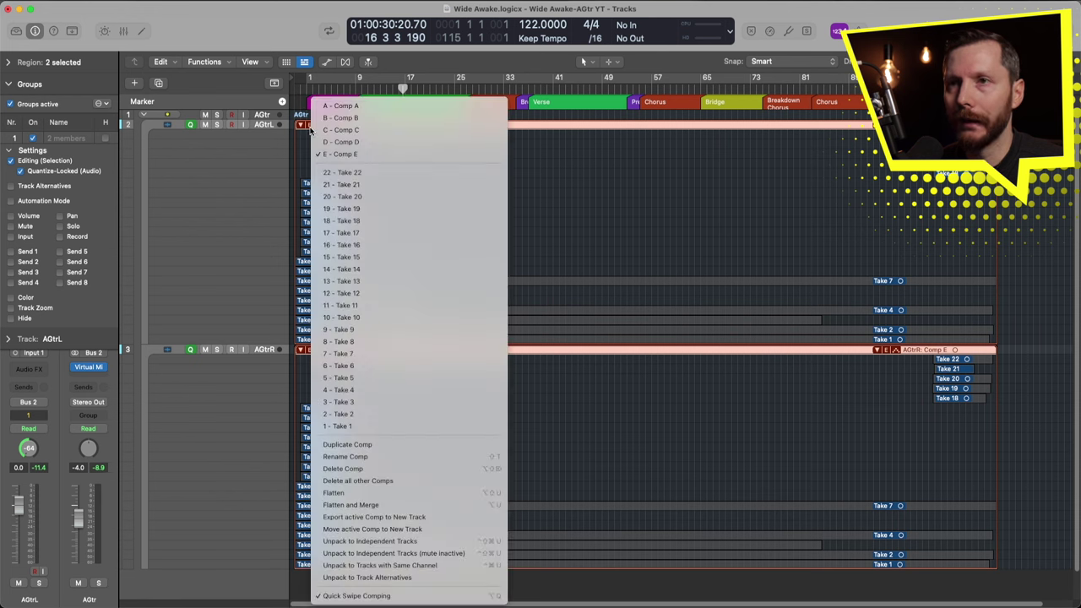
click(435, 492)
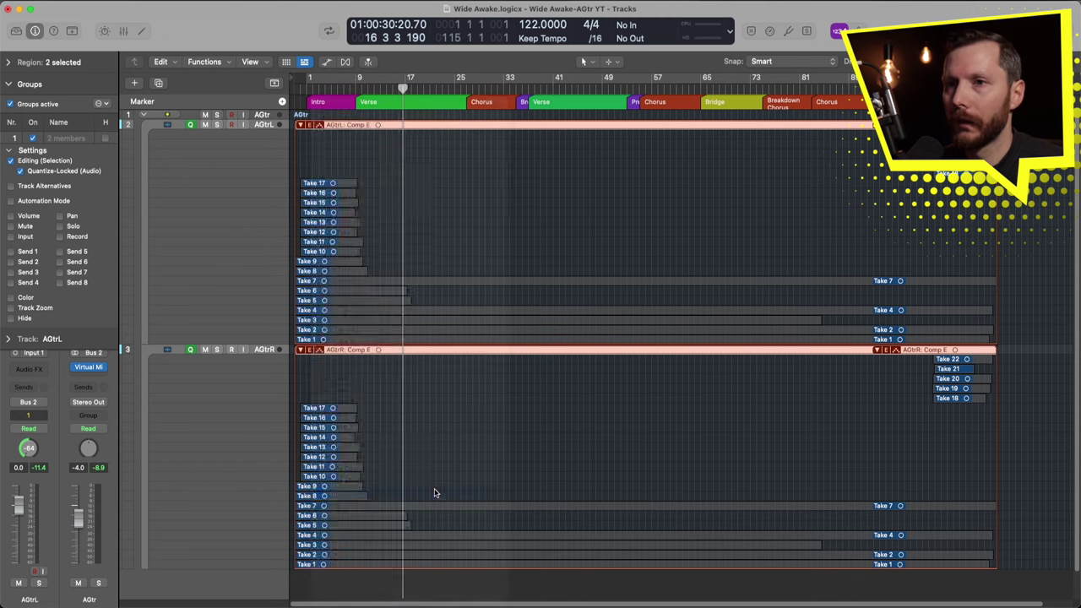
click(348, 226)
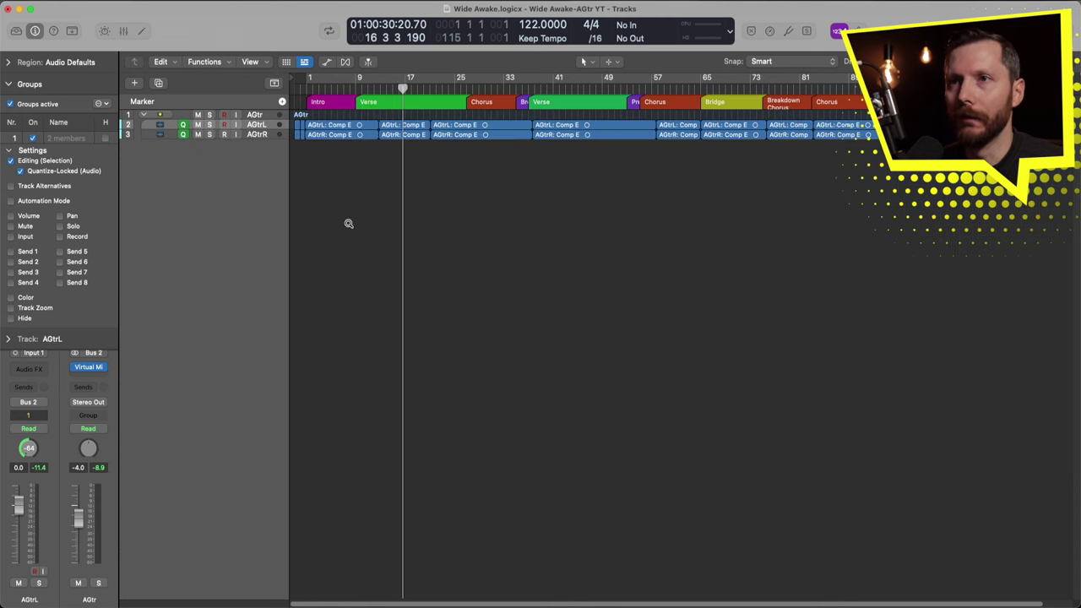
- Test grouped deletion by deleting the AGtrL Intro region, and undo it
scroll(341, 200, up, 10)
scroll(338, 195, up, 10)
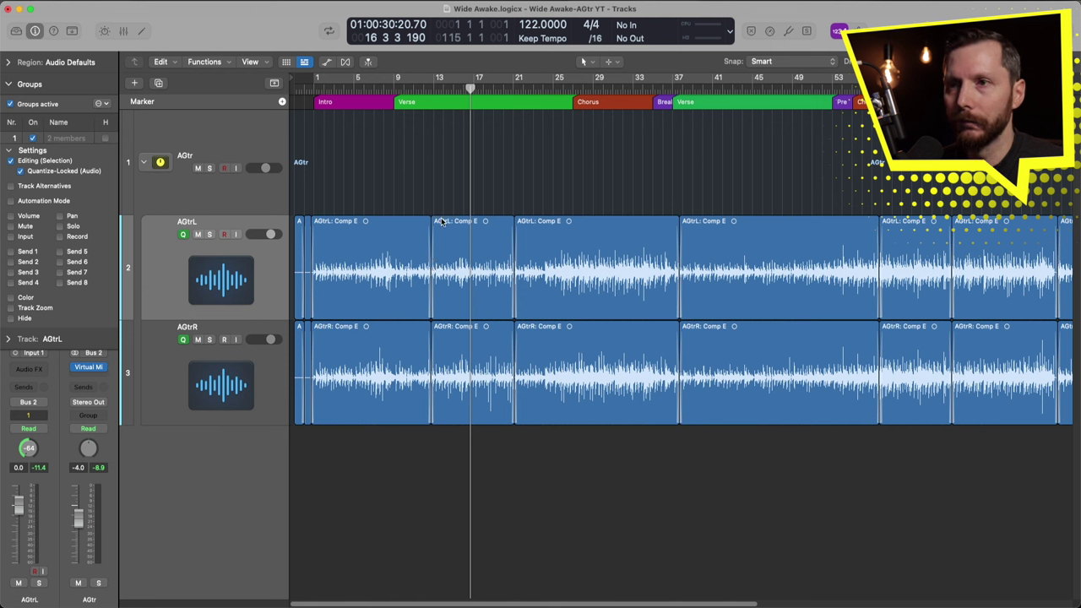
click(389, 258)
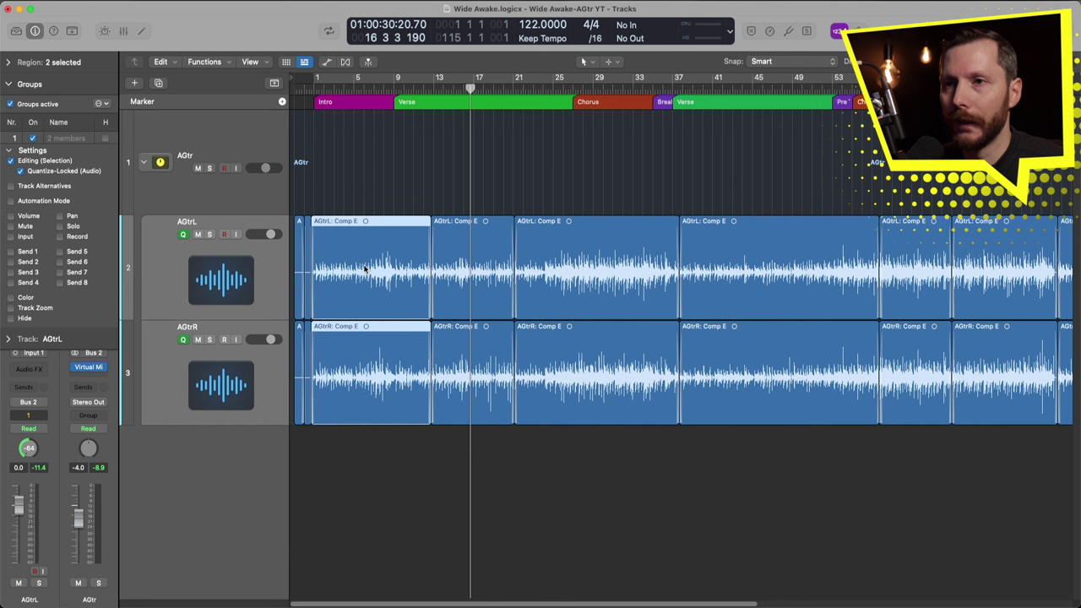
key(Delete)
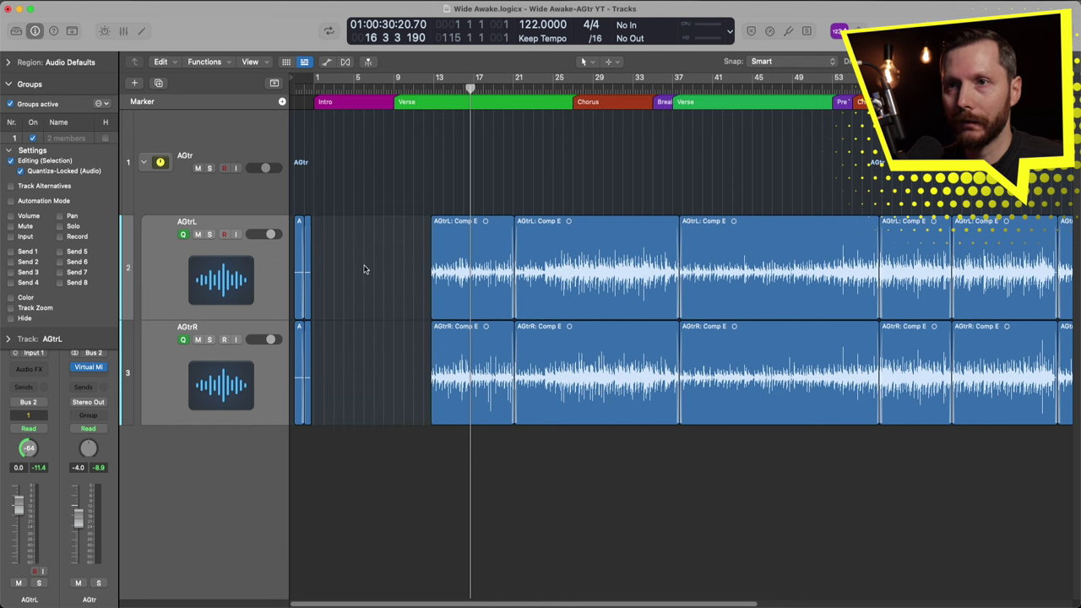
key(super+z)
click(383, 201)
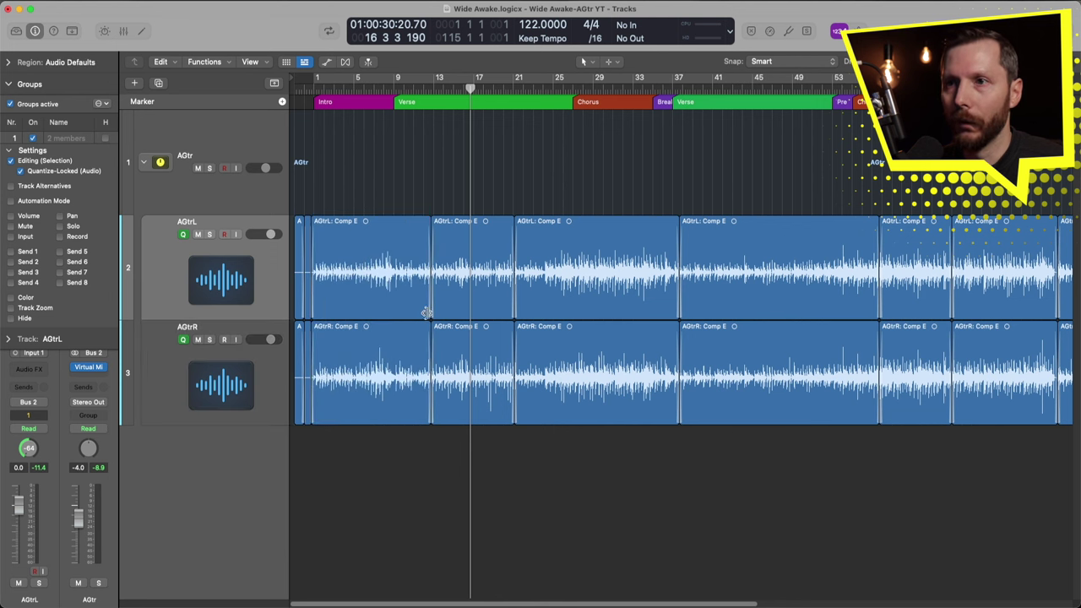
- Shorten the AGtrL Intro region to end at about bar 5 and add a fade-out at its end with the Fade Tool
drag(428, 313, 359, 331)
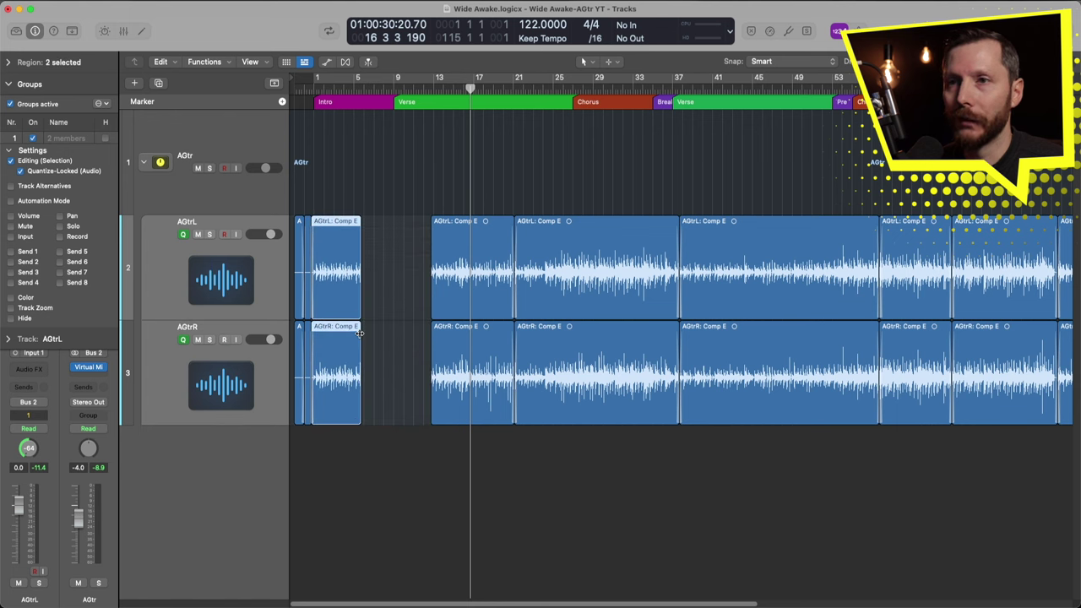
click(610, 63)
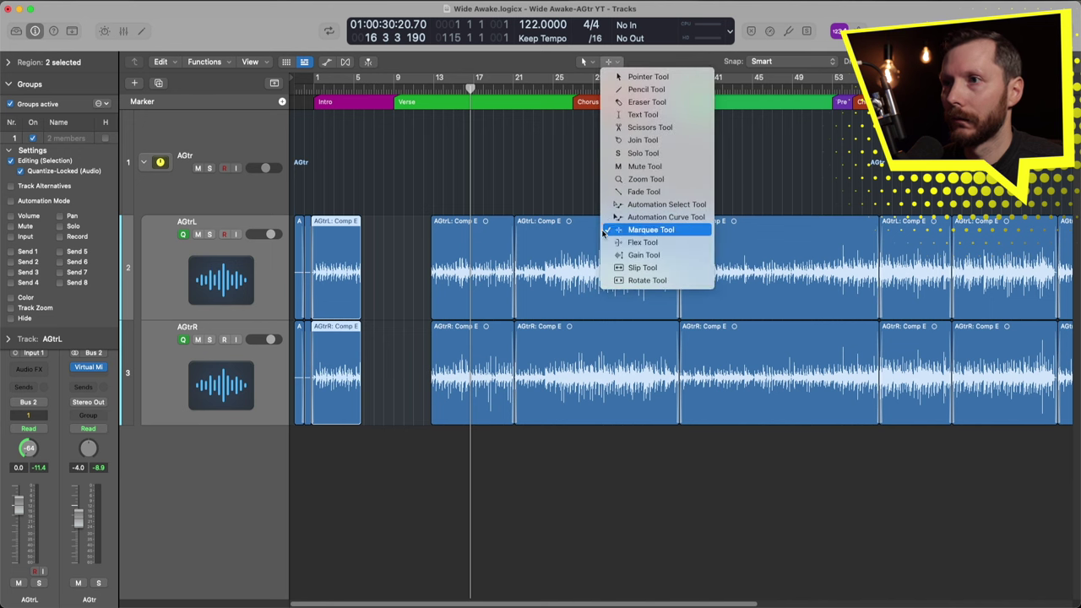
click(616, 192)
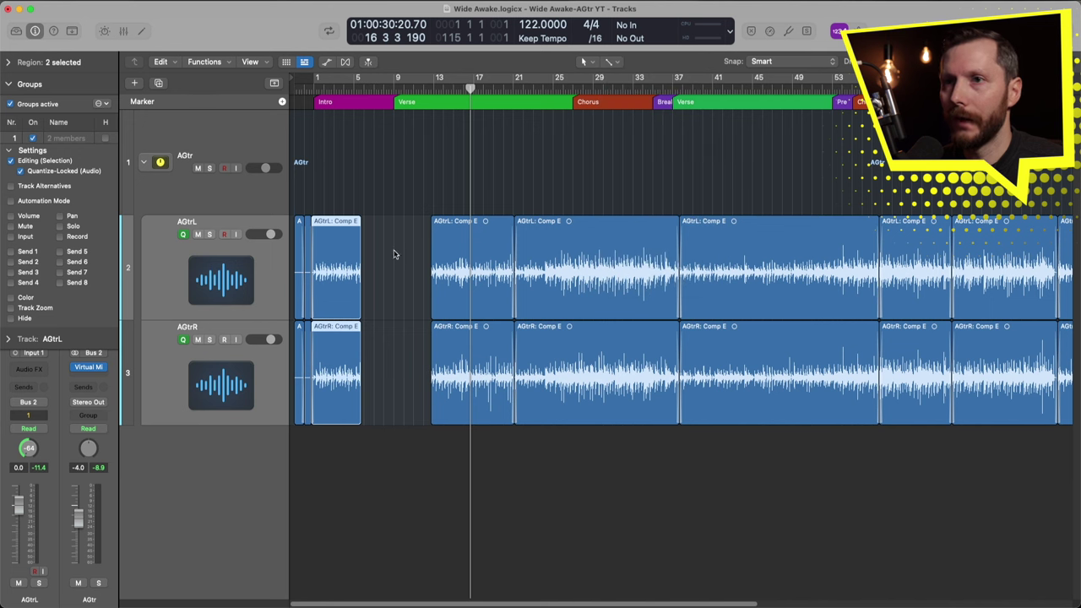
drag(345, 277, 424, 277)
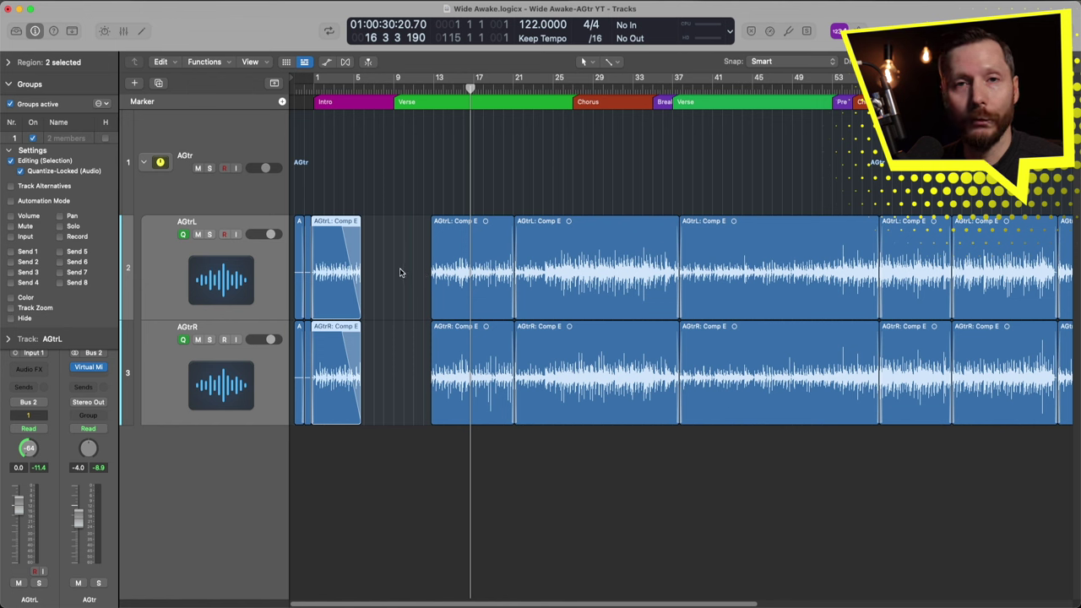
click(460, 266)
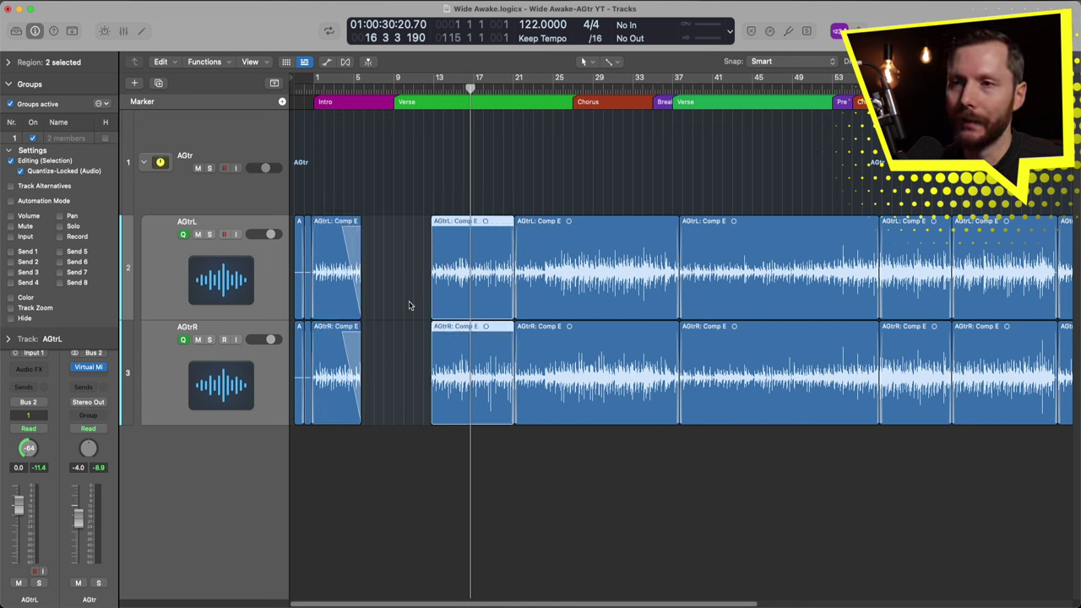
click(412, 304)
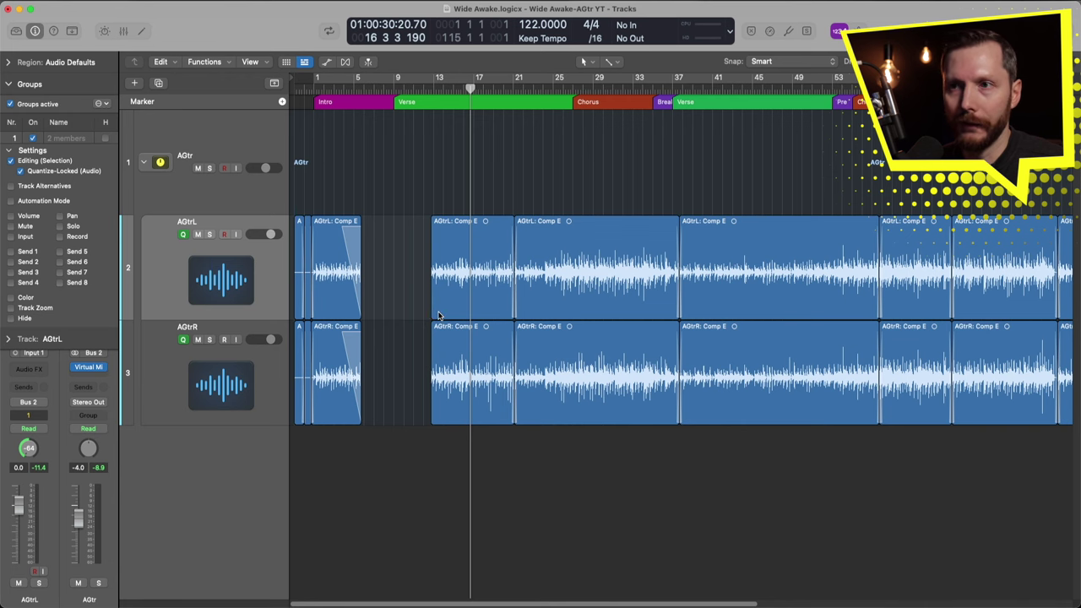
- Show the Mixer, deactivate the groups, and extend the start of only AGtrL's Verse region back to about bar 7
key(x)
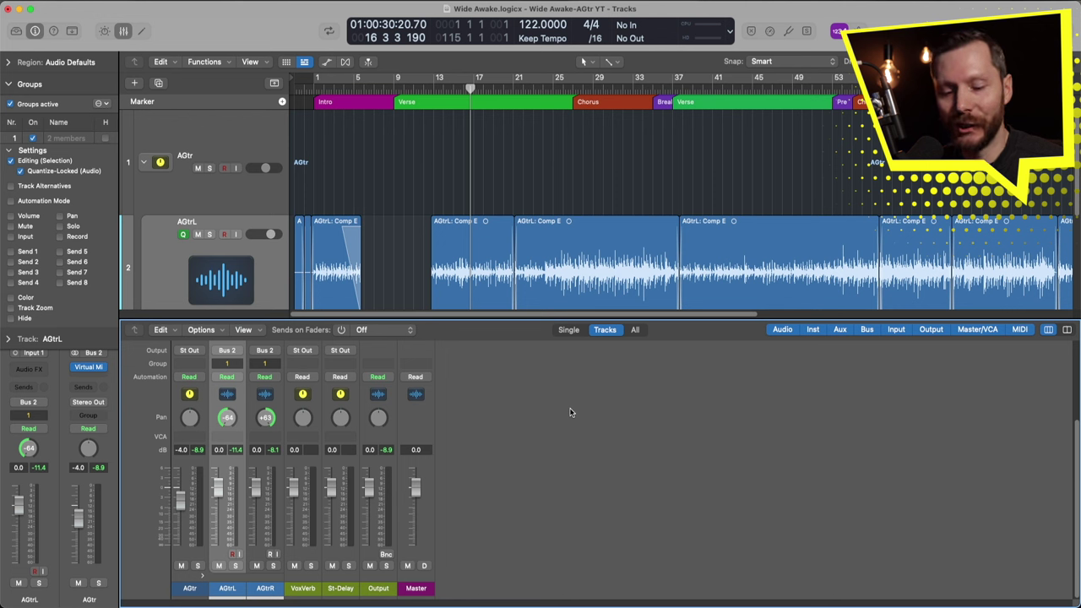
key(shift+g)
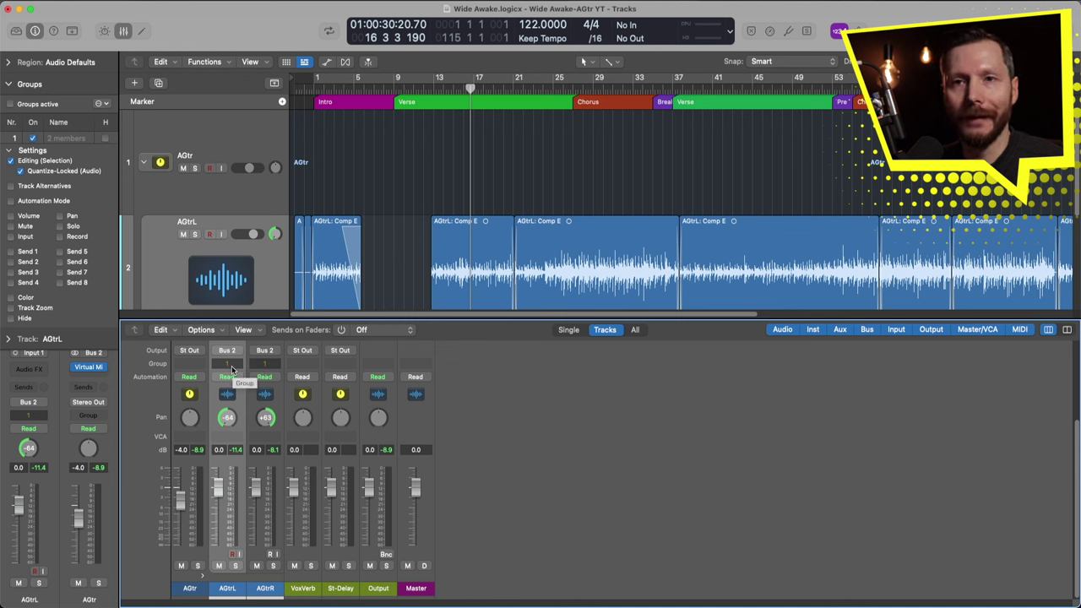
scroll(397, 245, down, 3)
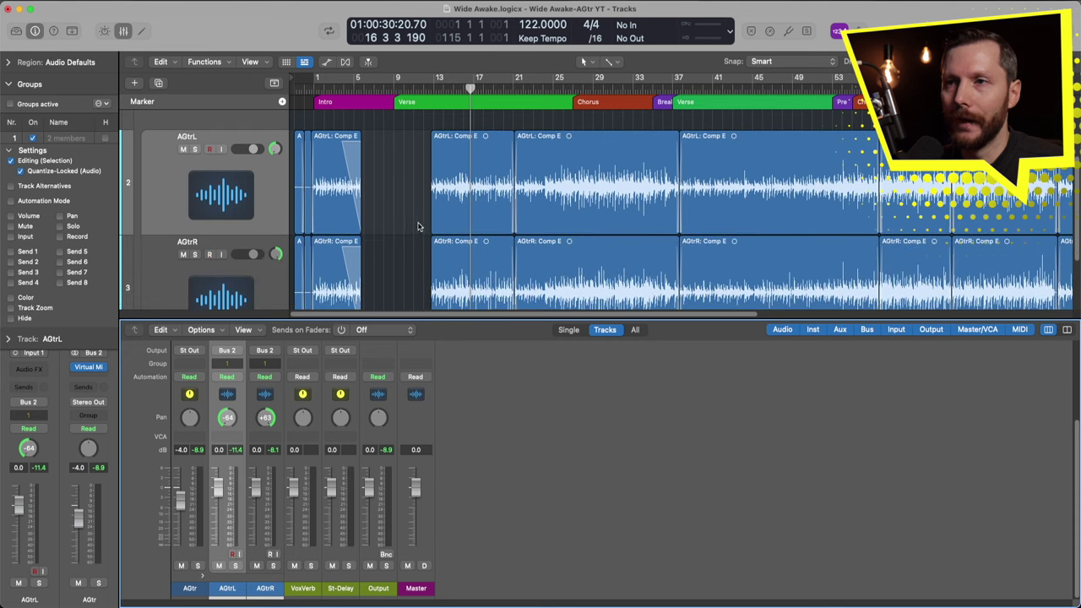
click(431, 222)
drag(433, 224, 382, 220)
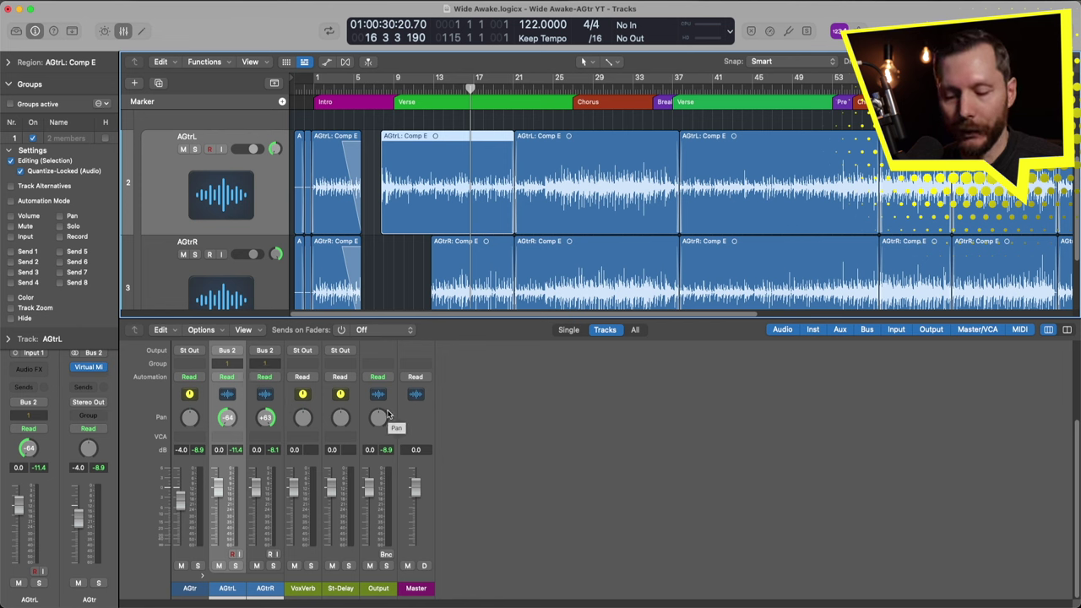
- Reactivate the groups, trim the start of AGtrL's Verse region to about bar 9, and clear the selection
key(g)
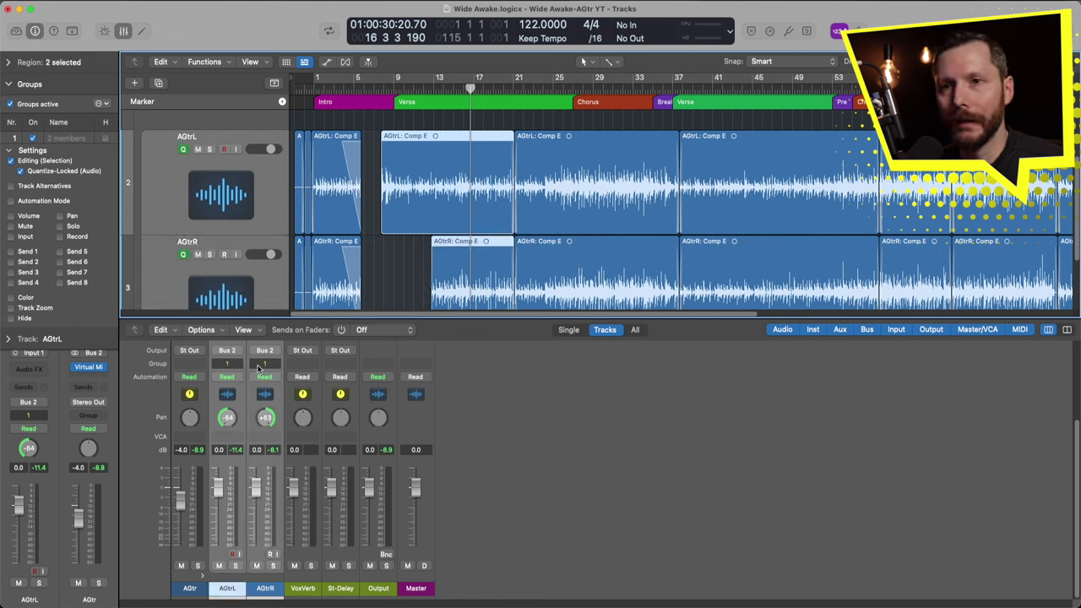
mouse_move(390, 227)
mouse_down()
mouse_move(428, 229)
mouse_move(396, 228)
mouse_up()
click(426, 229)
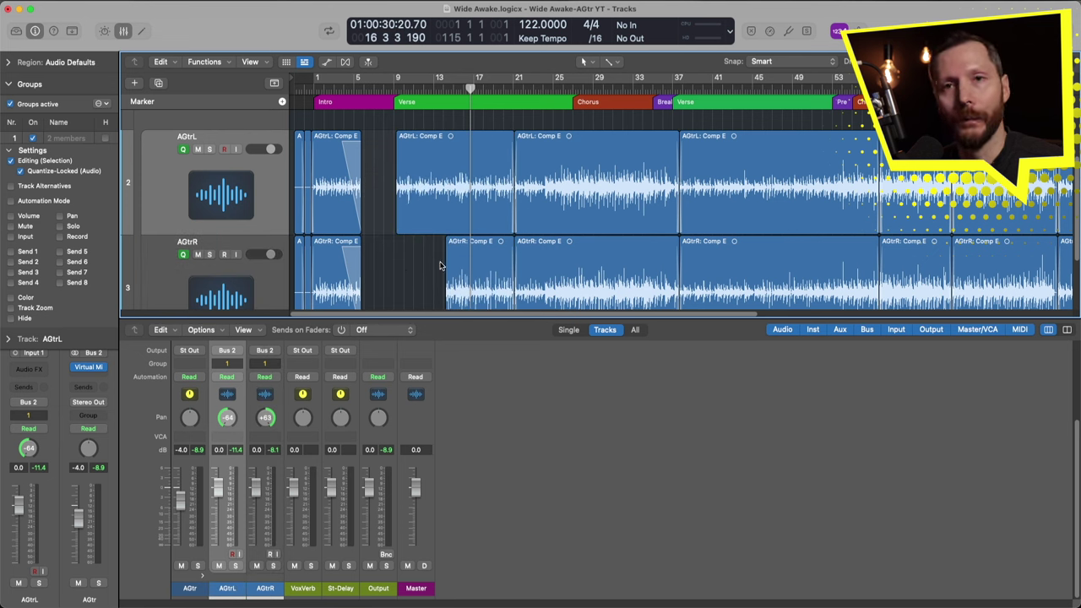